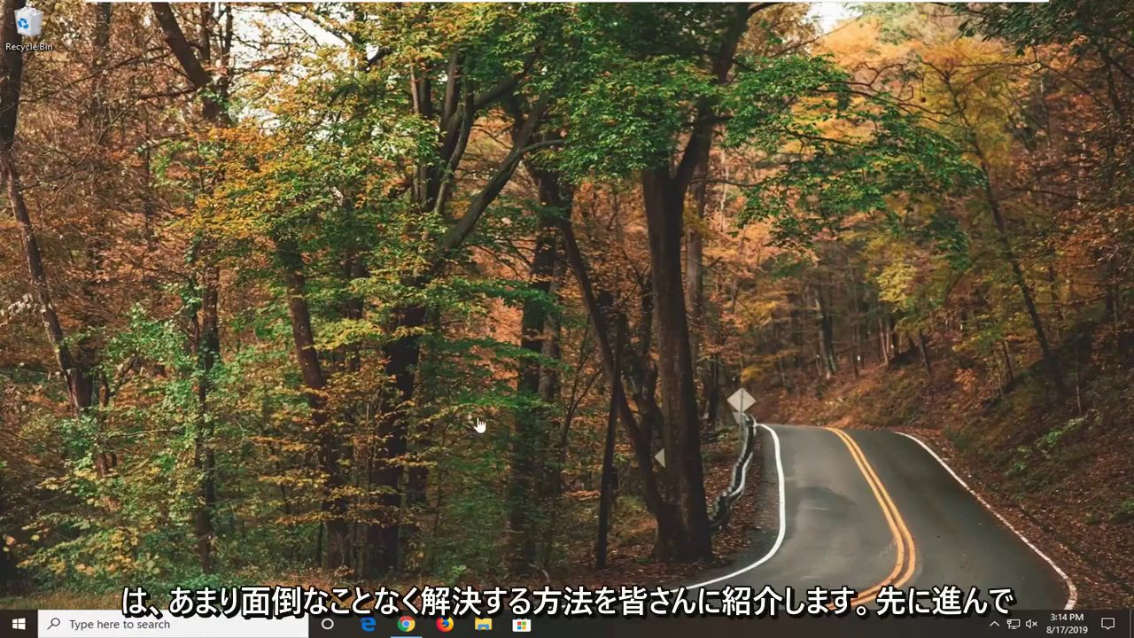
Step: Open Google Chrome in a maximized window, go to google.com and search for "java"
left_click(408, 624)
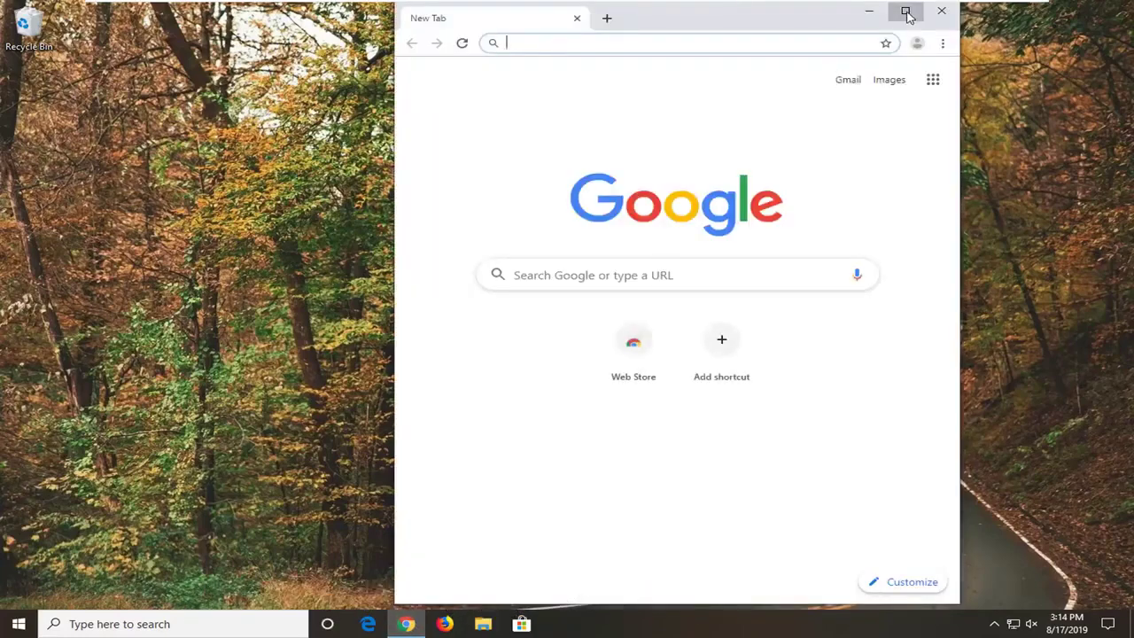
left_click(906, 12)
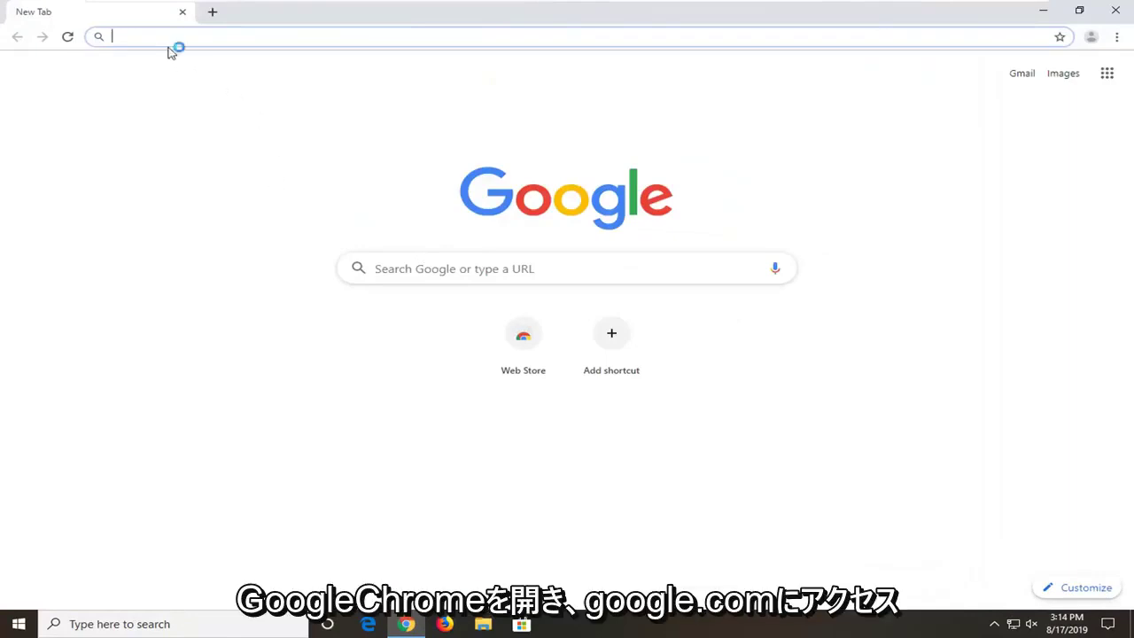
type("google.com")
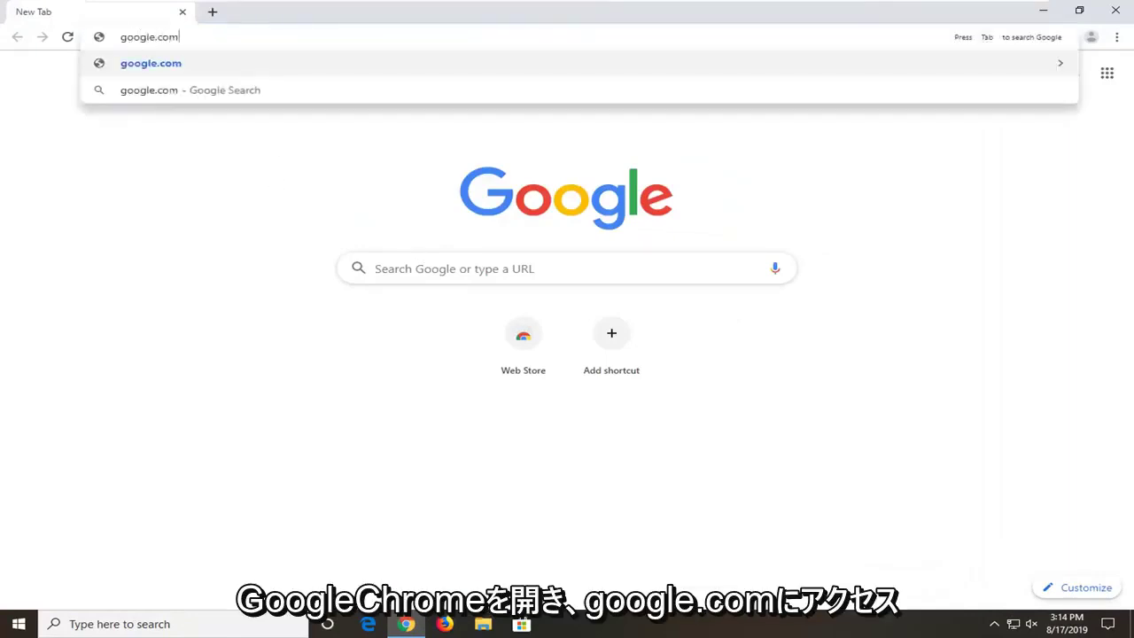
key("Return")
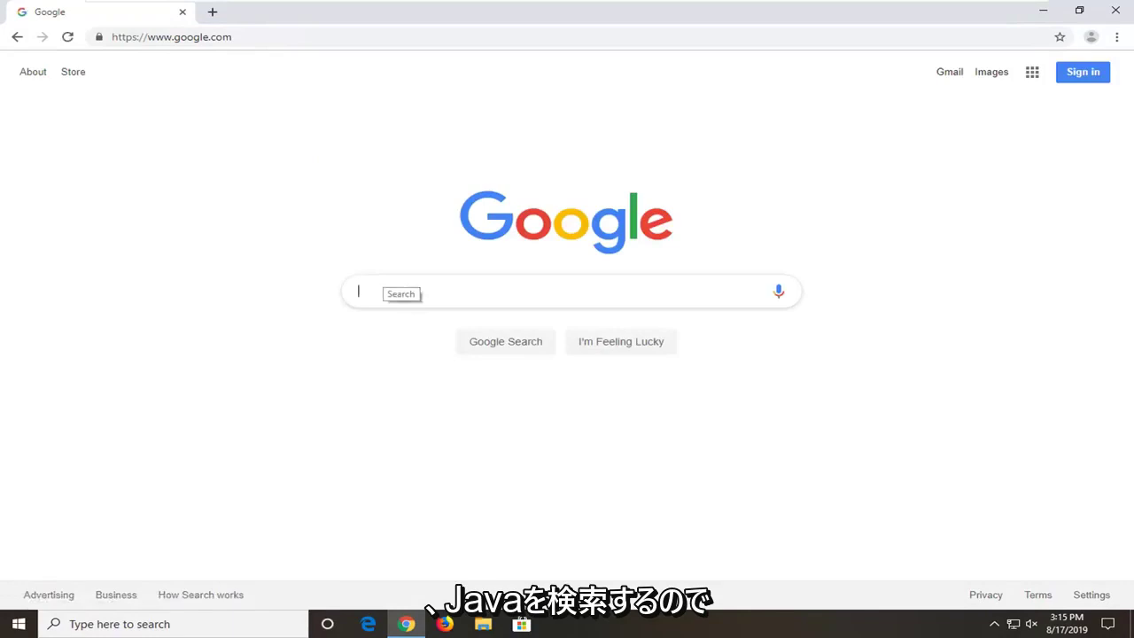
type("java")
key("Return")
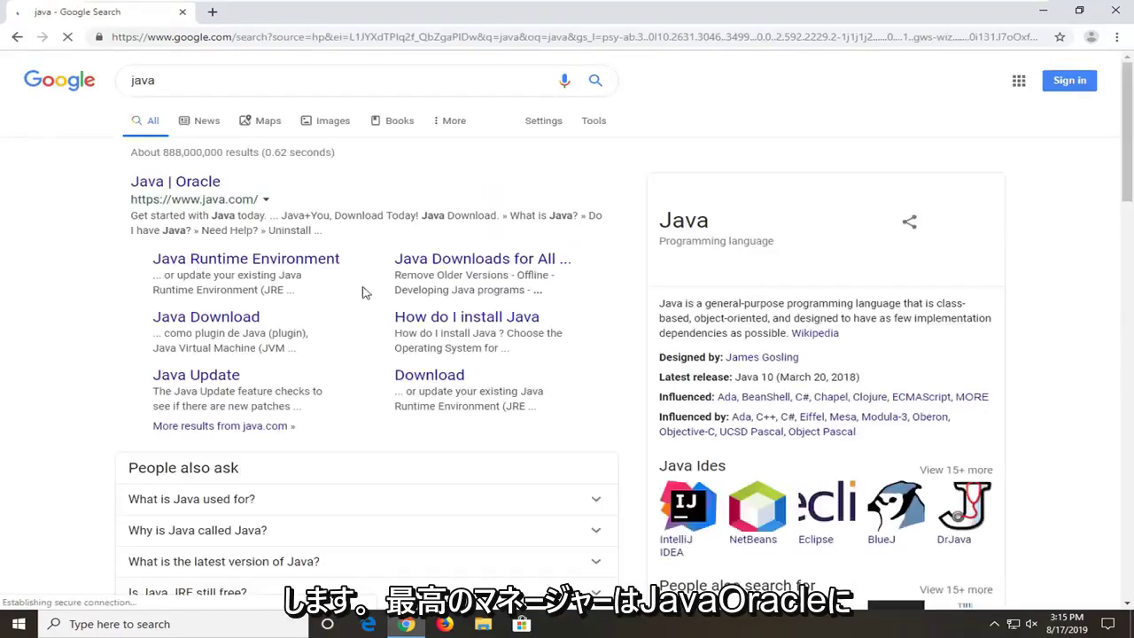
Step: Open the Java | Oracle search result and download Java for Windows, agreeing to the license terms
left_click(172, 182)
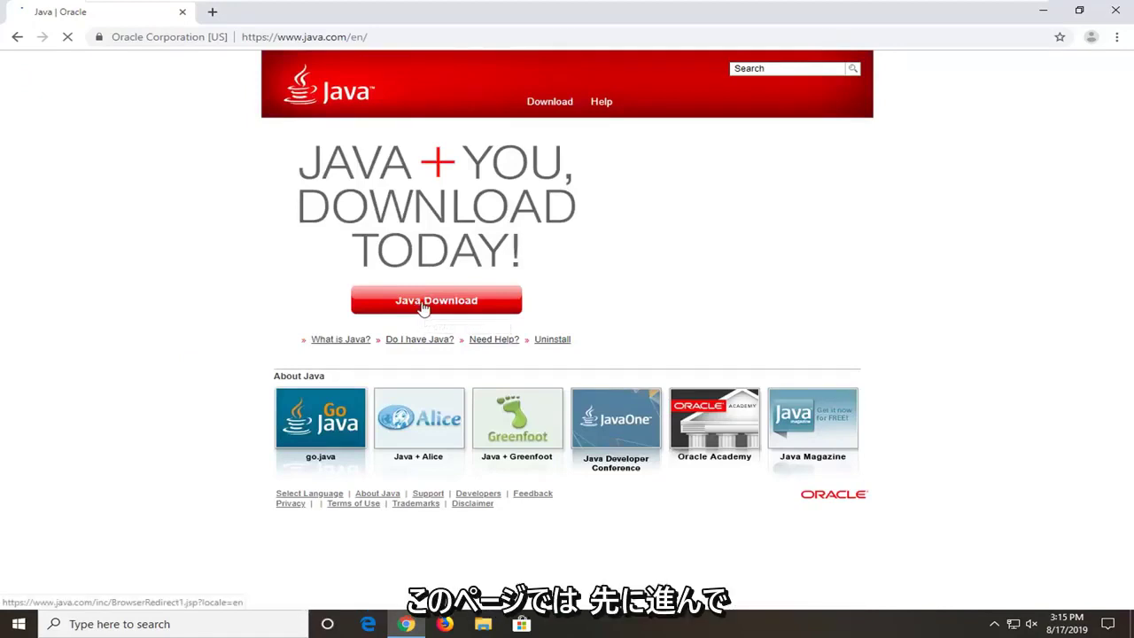
left_click(424, 307)
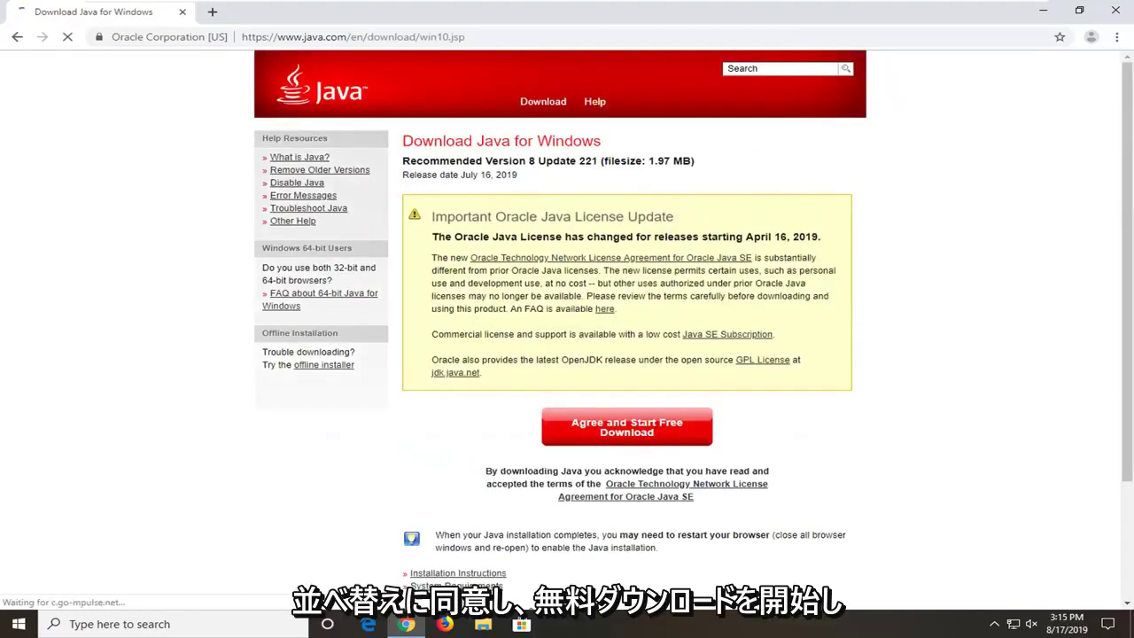
left_click(606, 436)
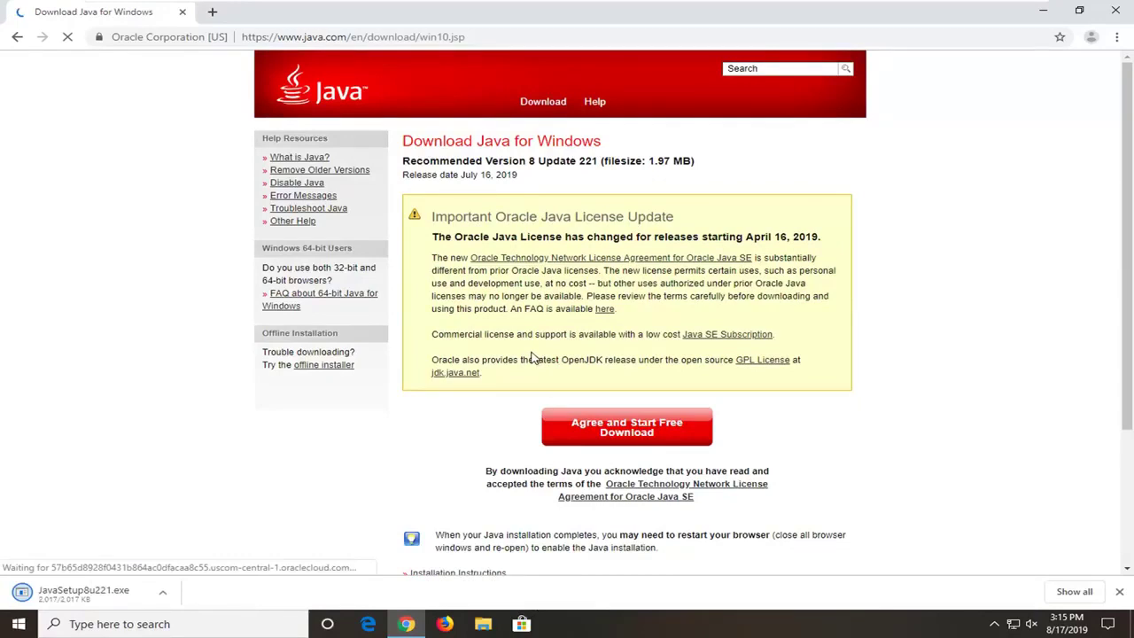
Step: Run the downloaded JavaSetup8u221.exe, allow it to make changes to the device and minimize the browser
left_click(76, 597)
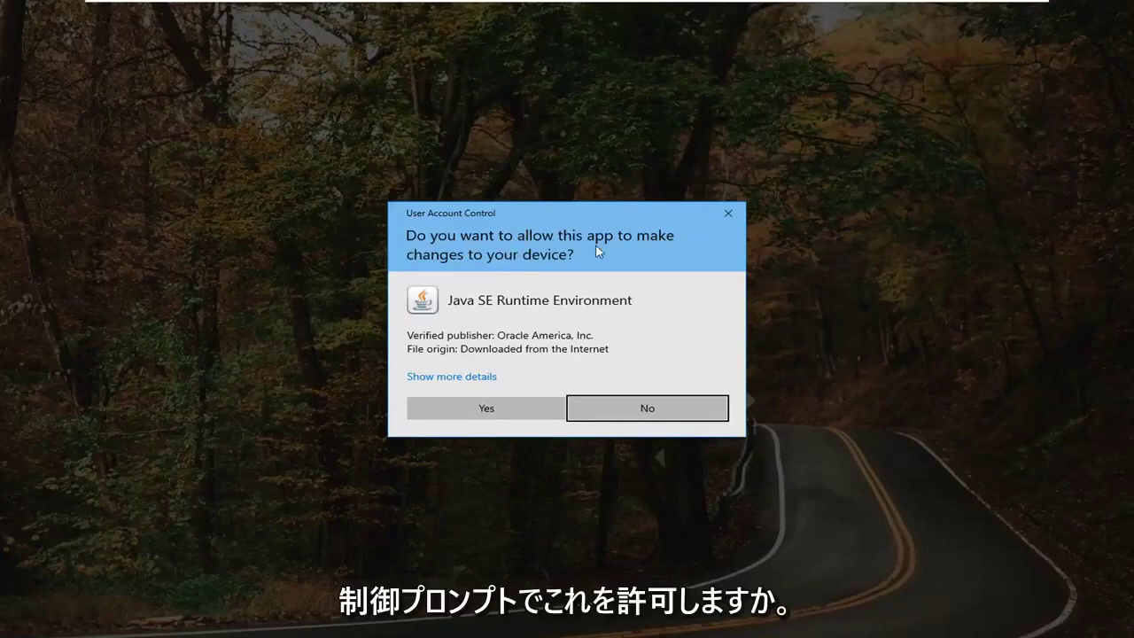
left_click(478, 409)
left_click(1047, 12)
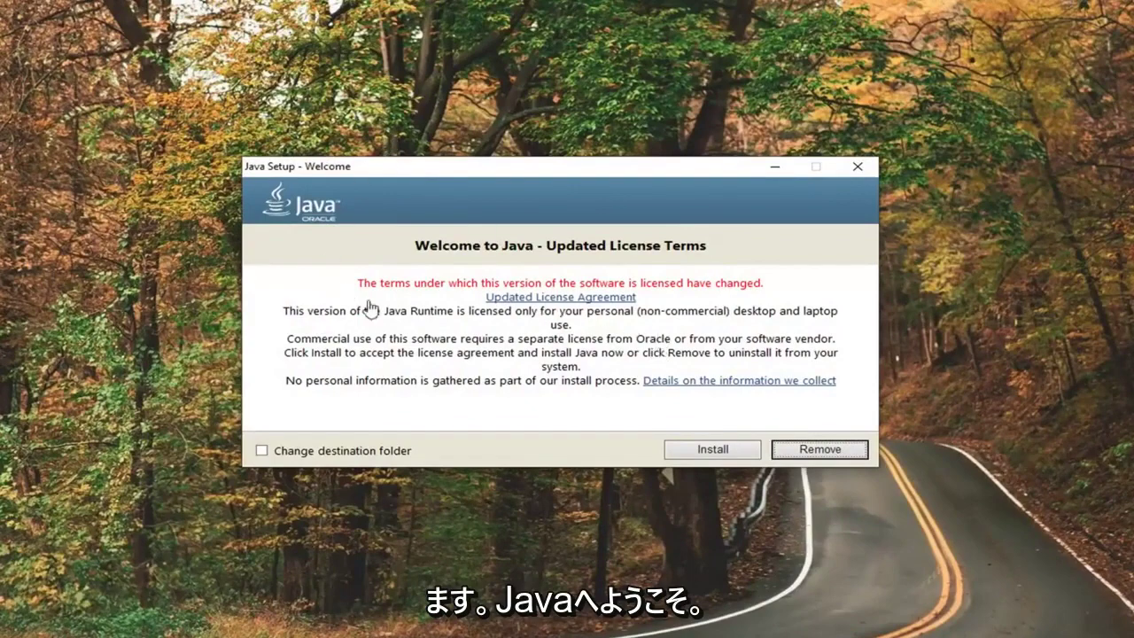
Step: Start the Java installation with the Change destination folder option enabled and open the folder selection
left_click(262, 451)
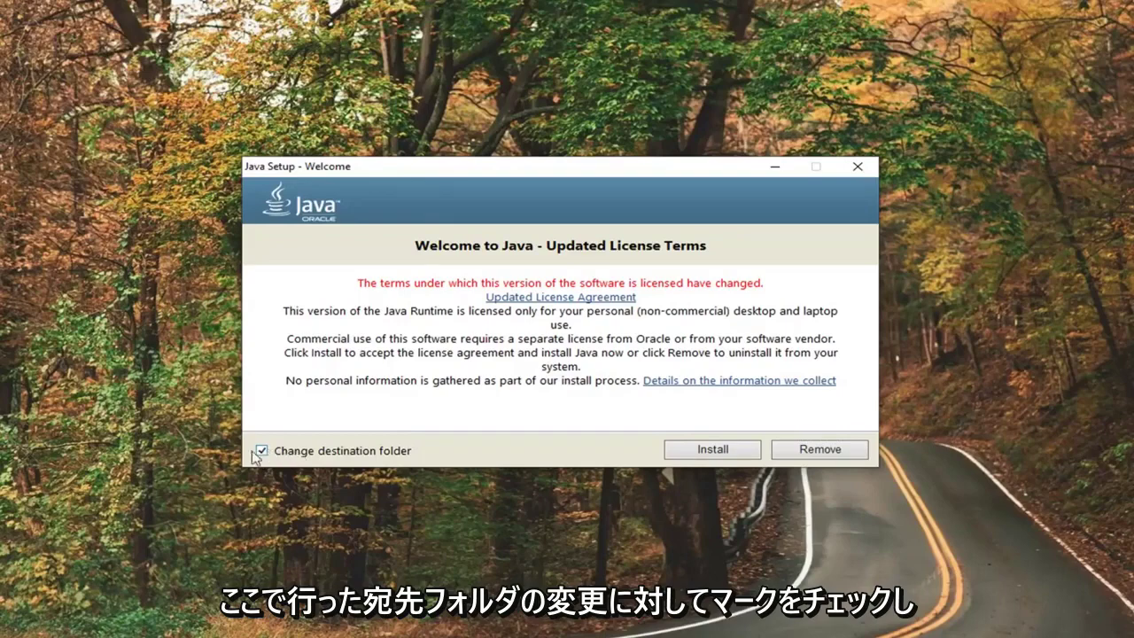
left_click(722, 454)
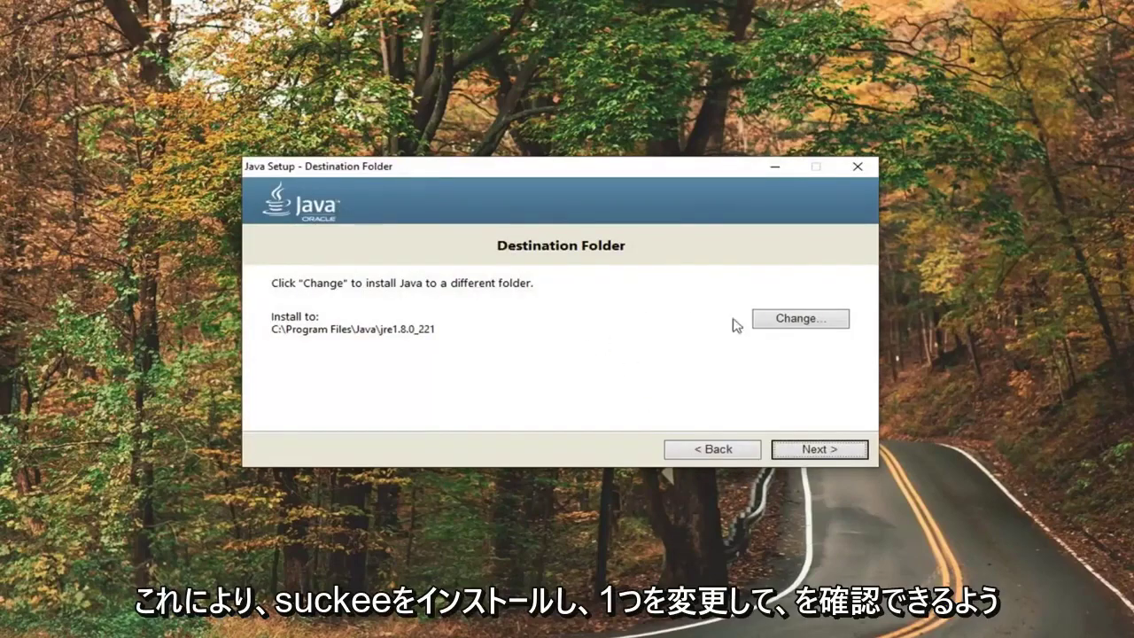
left_click(785, 324)
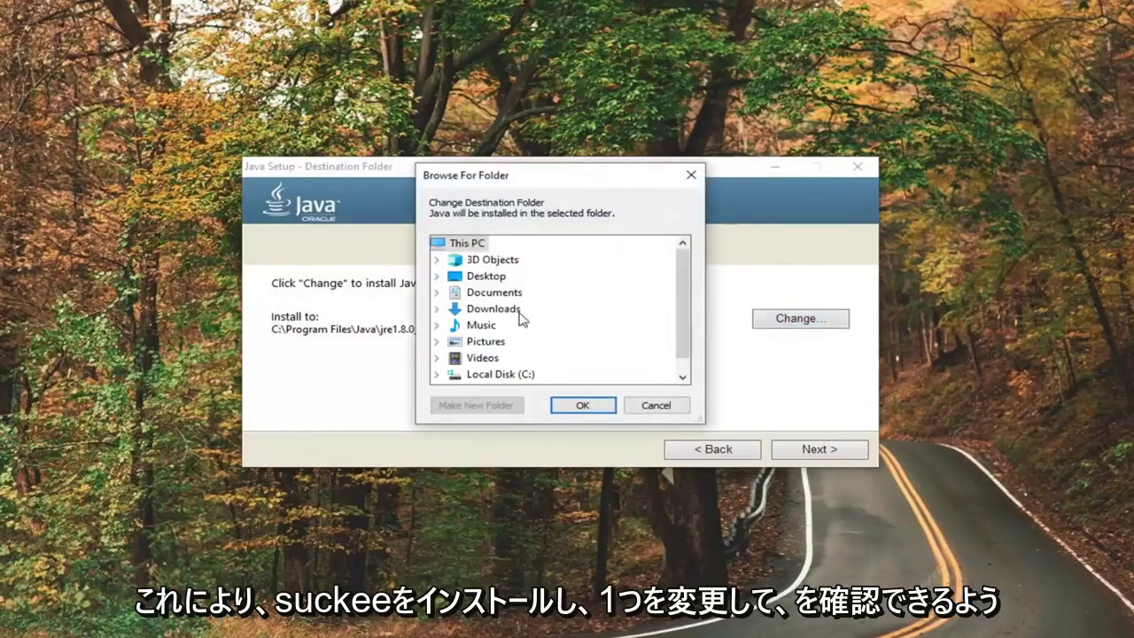
Step: Create a new folder named Java under Desktop in the destination folder browser
left_click(454, 282)
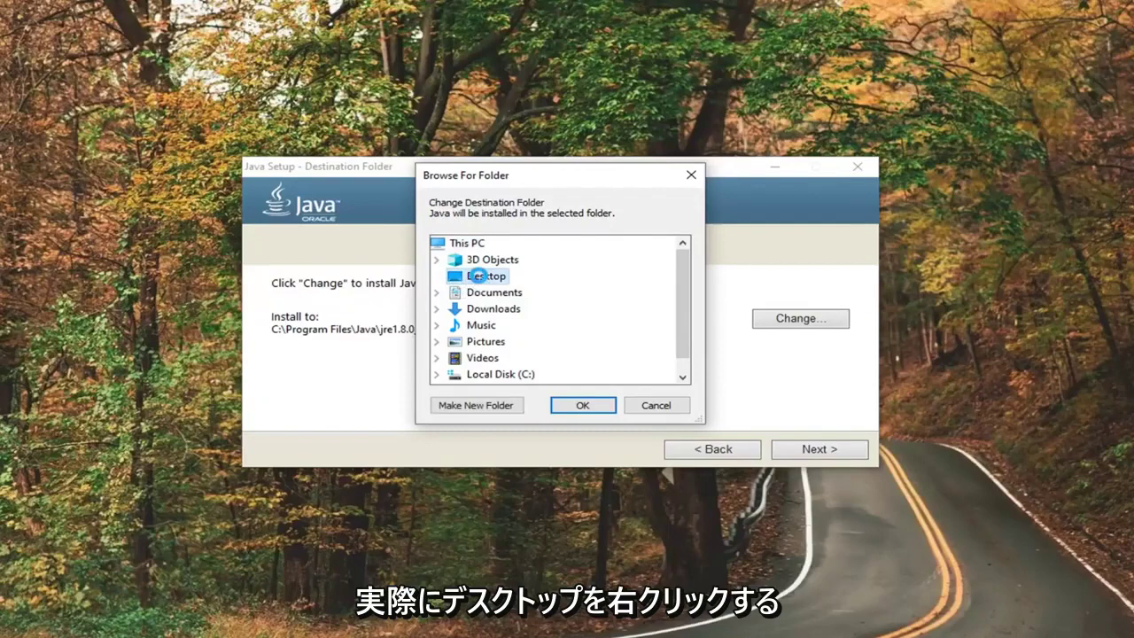
right_click(478, 278)
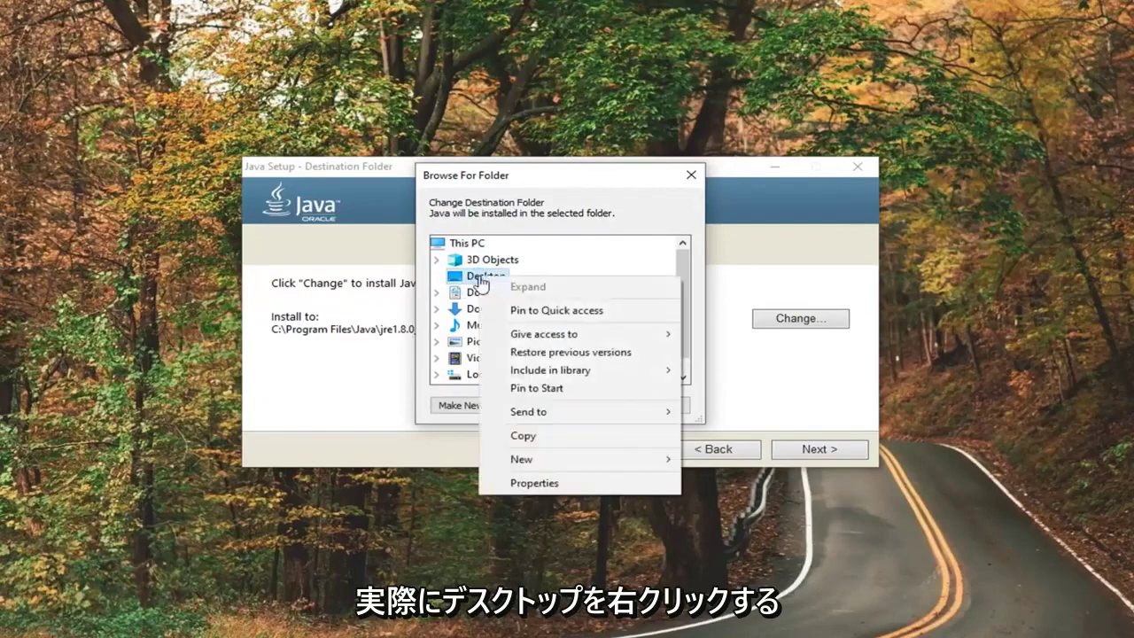
left_click(570, 466)
left_click(740, 462)
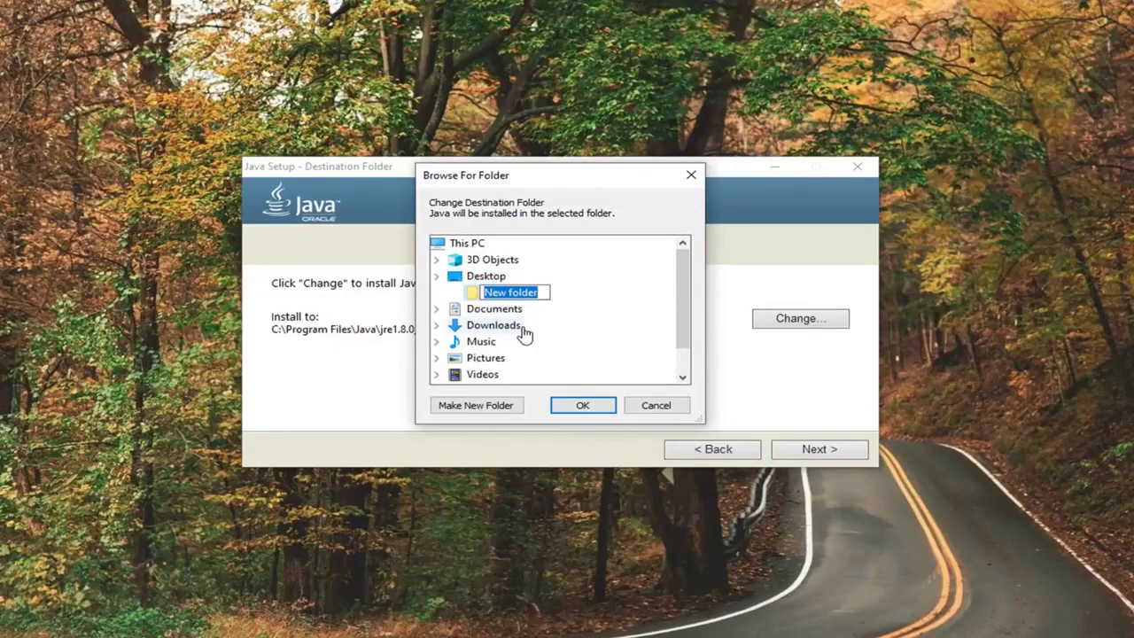
type("JHa")
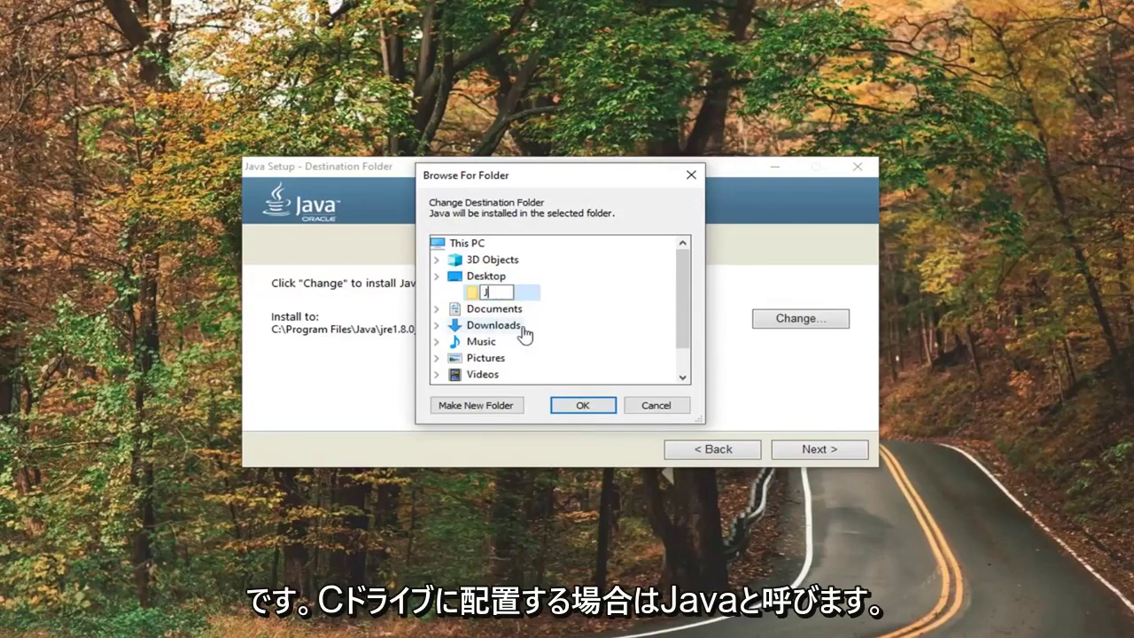
type("aa")
type("ava")
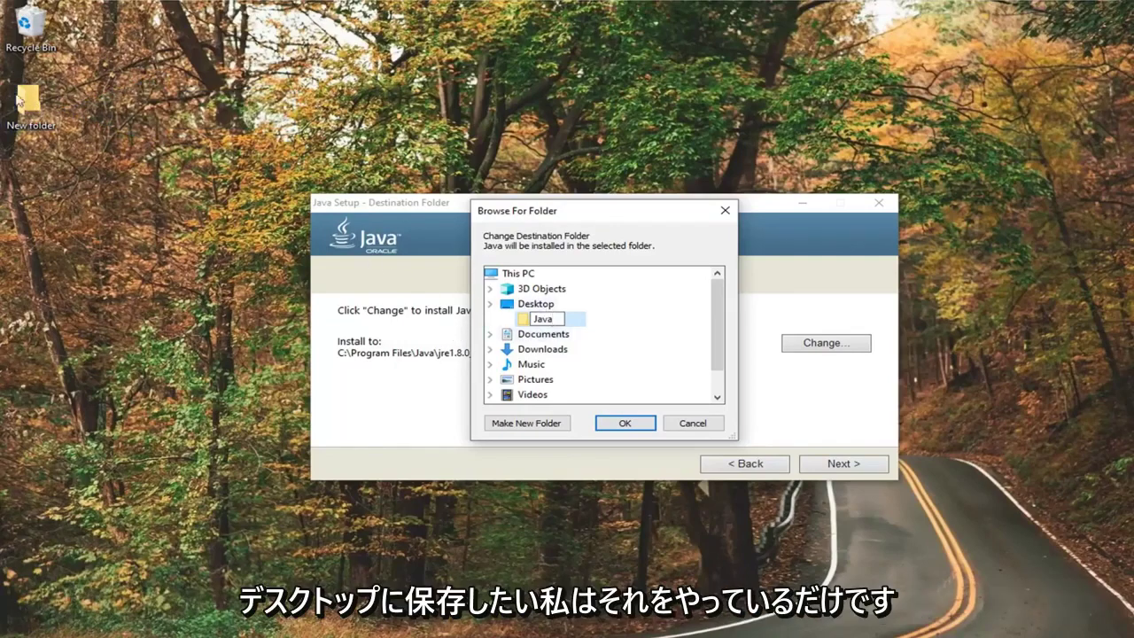
Step: Install Java into the Java folder on the desktop and close the completed setup
left_click(515, 318)
scroll(501, 388, "down", 1)
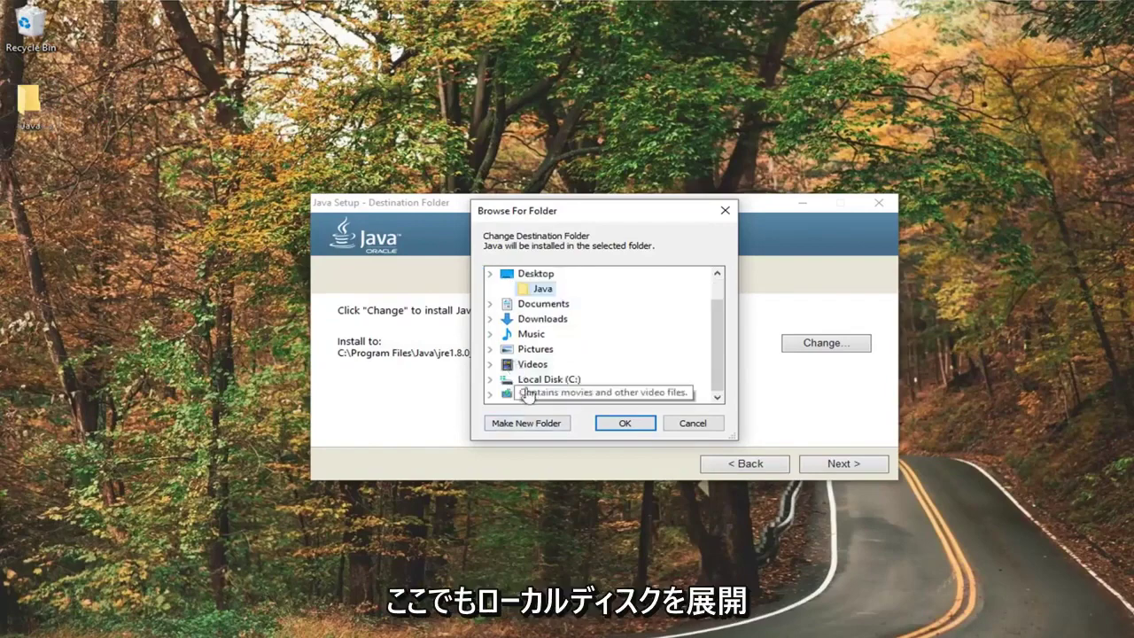
scroll(537, 374, "up", 1)
scroll(542, 387, "down", 1)
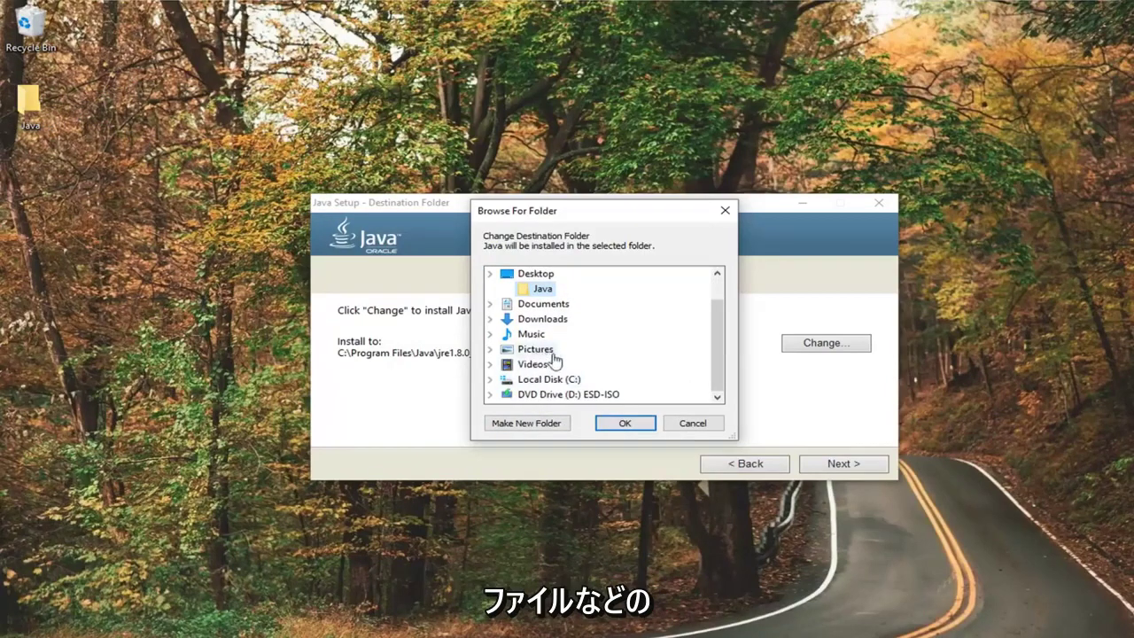
scroll(549, 359, "up", 1)
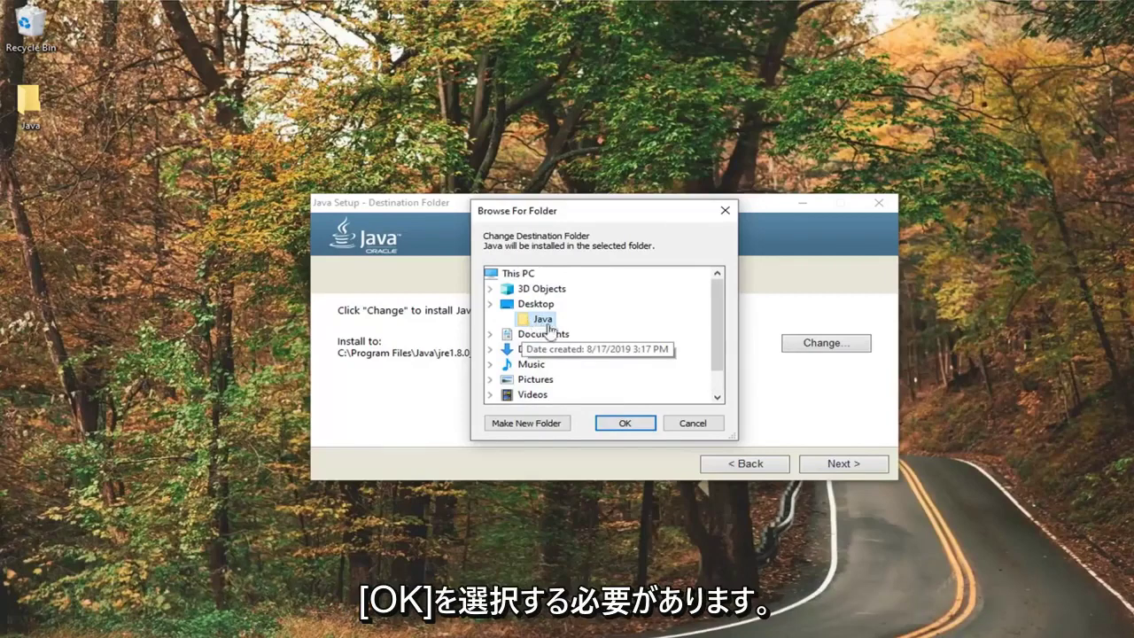
left_click(623, 424)
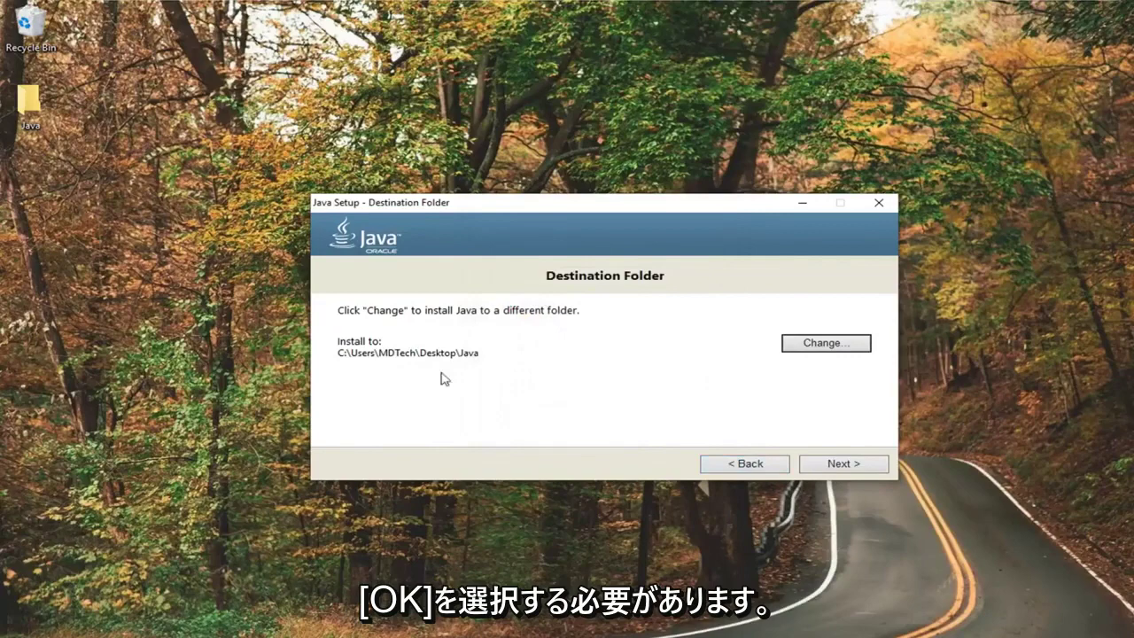
left_click(842, 467)
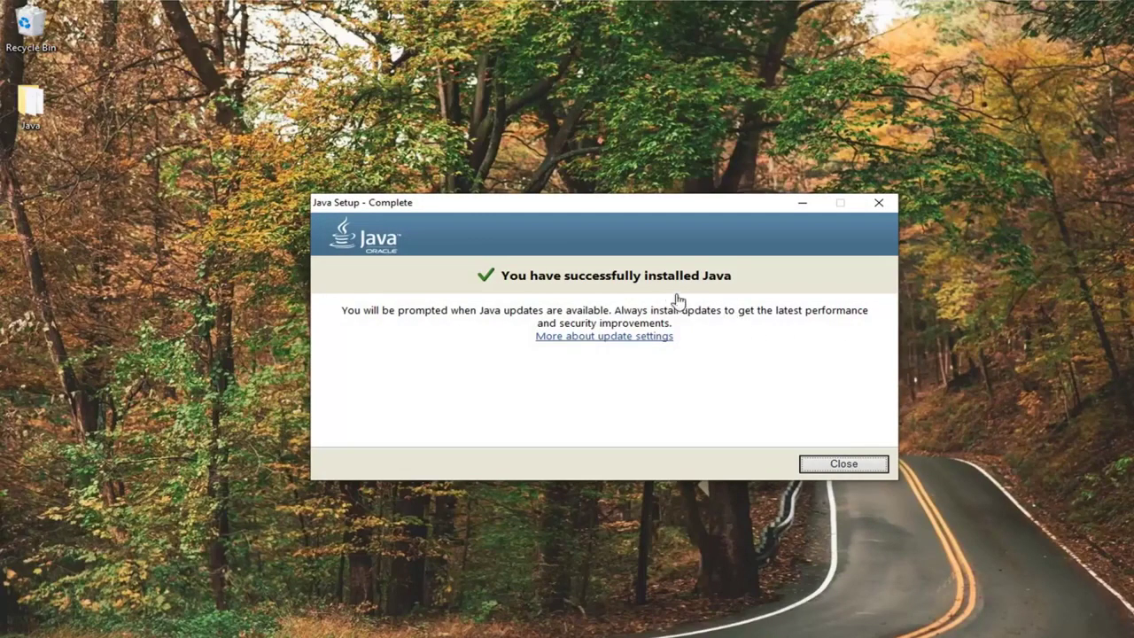
left_click(842, 463)
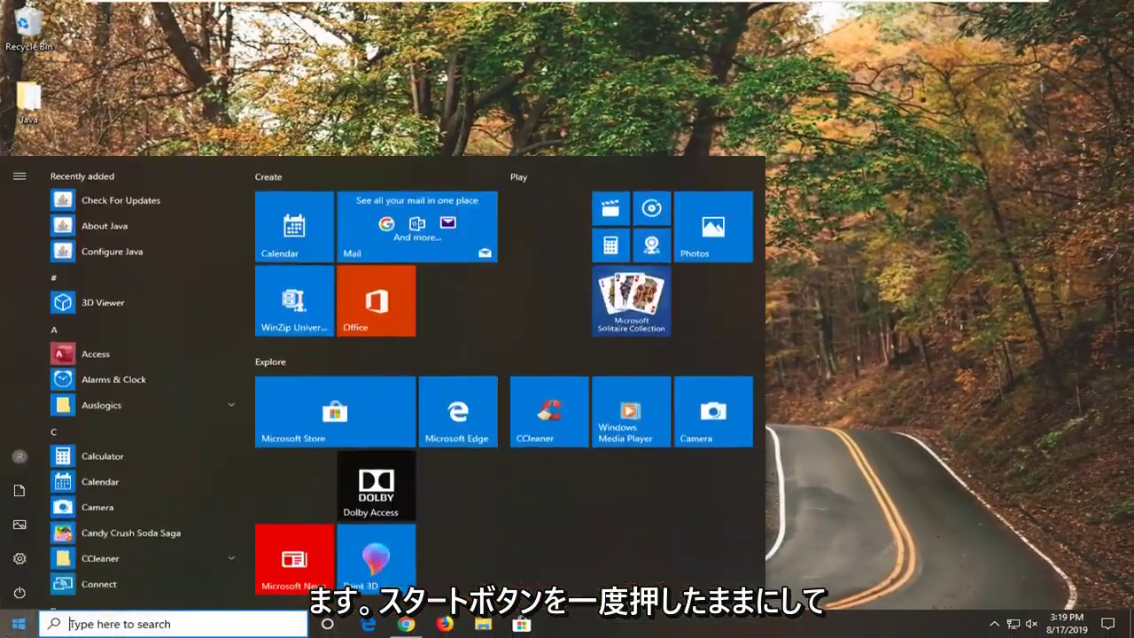
Step: Open the Control Panel with its items viewed as large icons
type("contr")
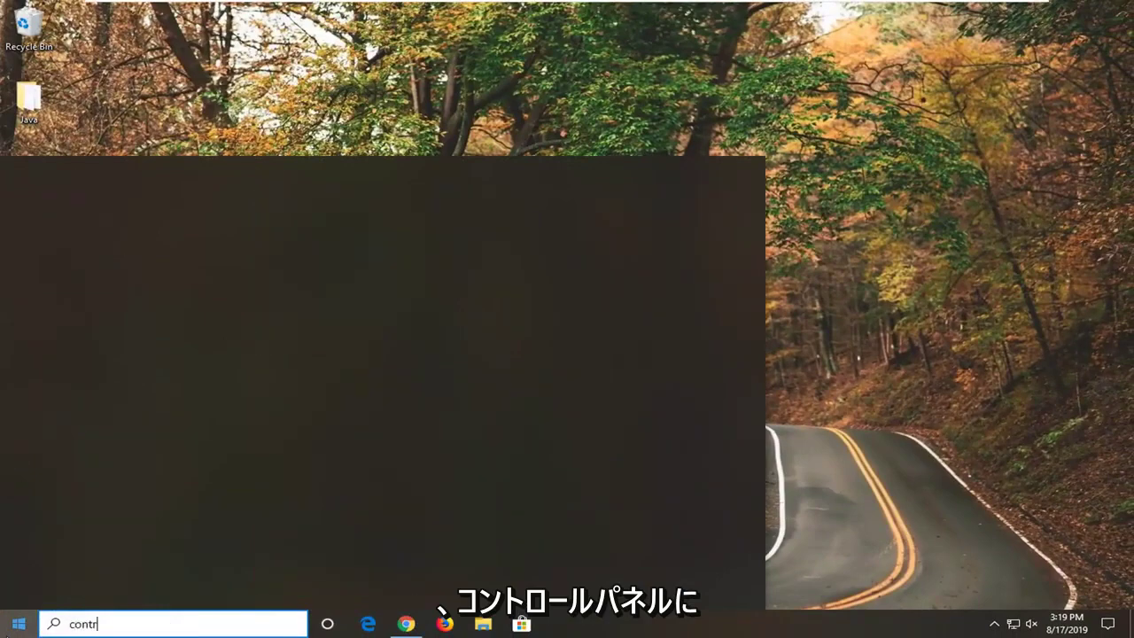
type("ol panel")
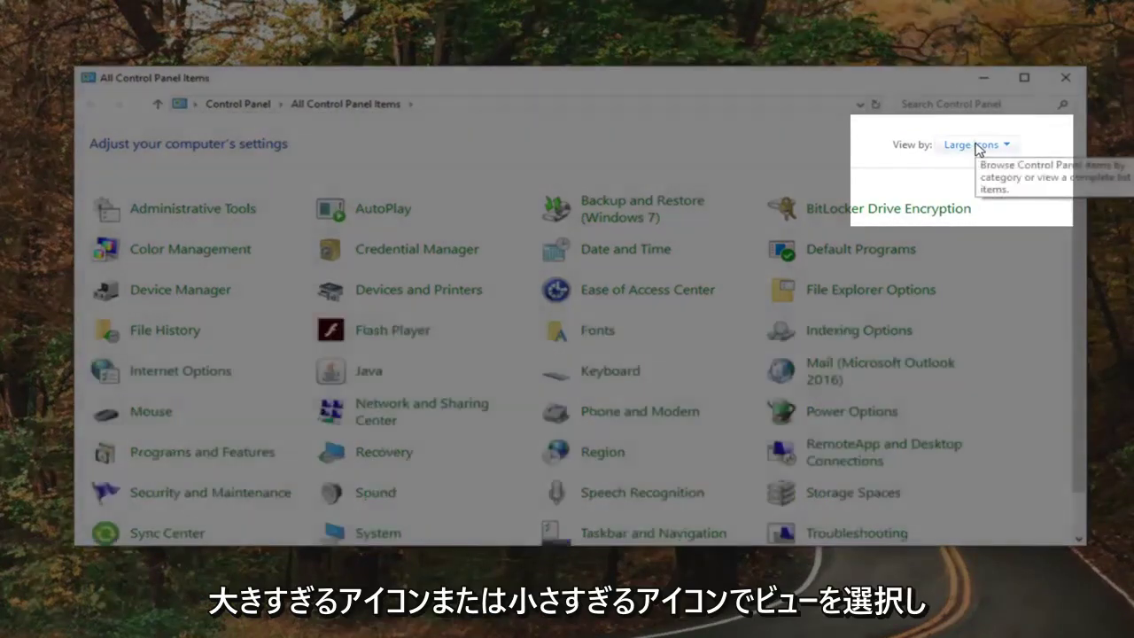
left_click(978, 144)
left_click(825, 144)
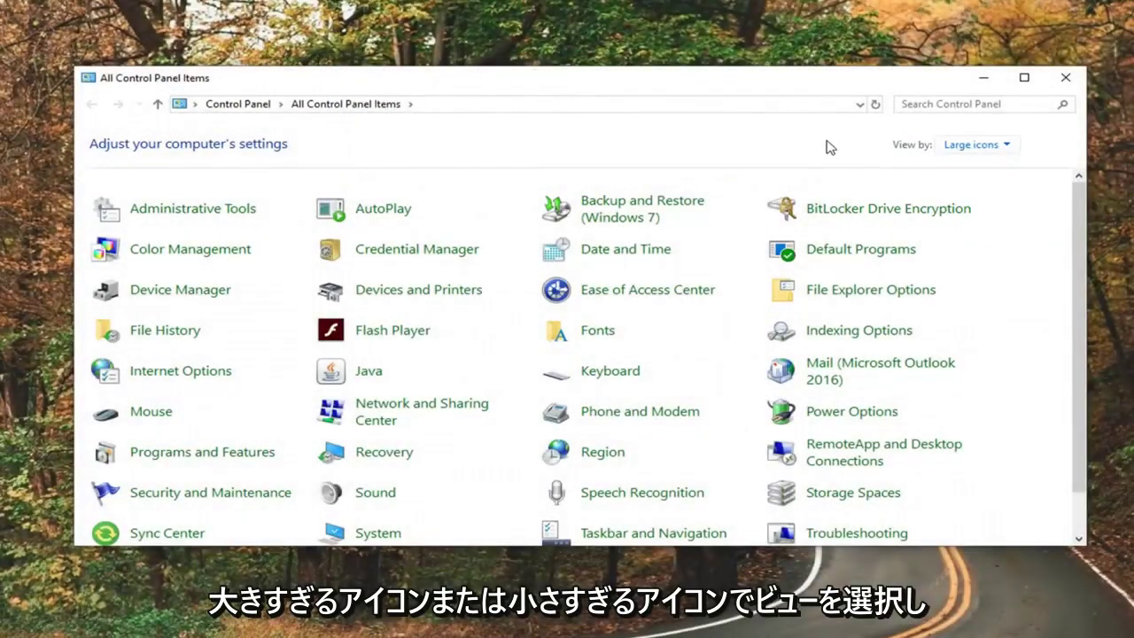
Step: Open the Environment Variables from the advanced system settings of the System item
left_click(363, 535)
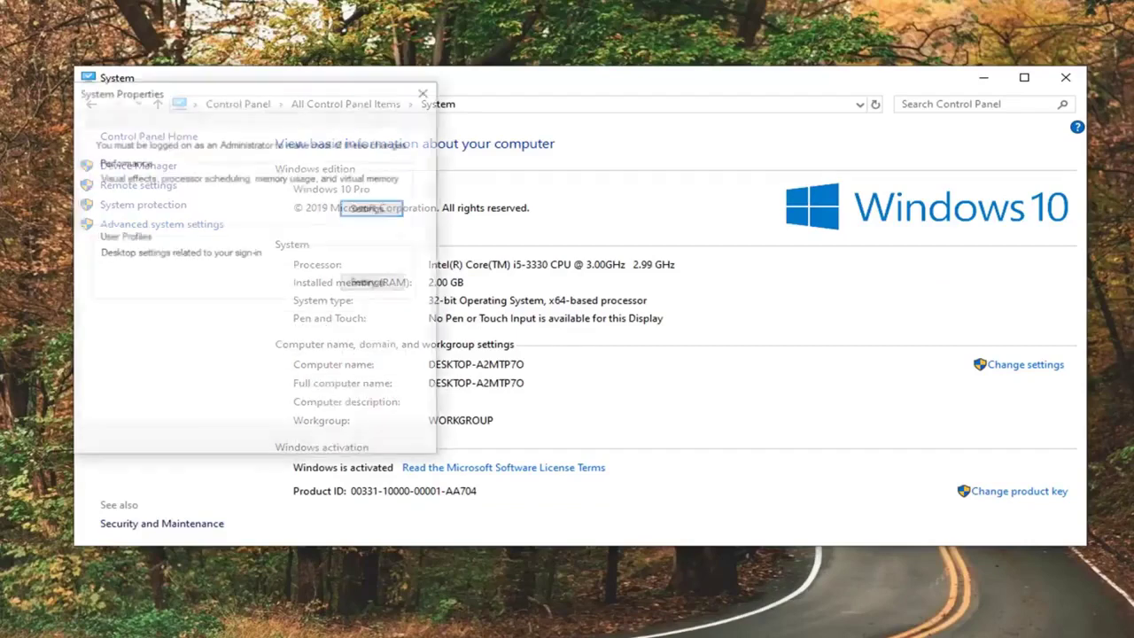
left_click_drag(231, 102, 567, 107)
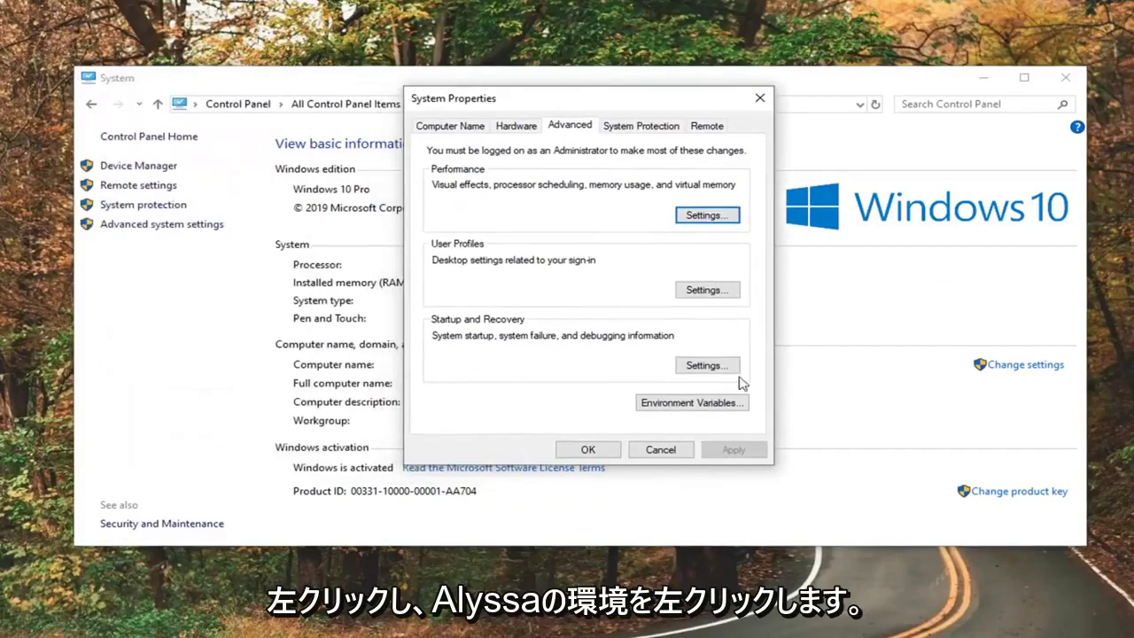
left_click(683, 404)
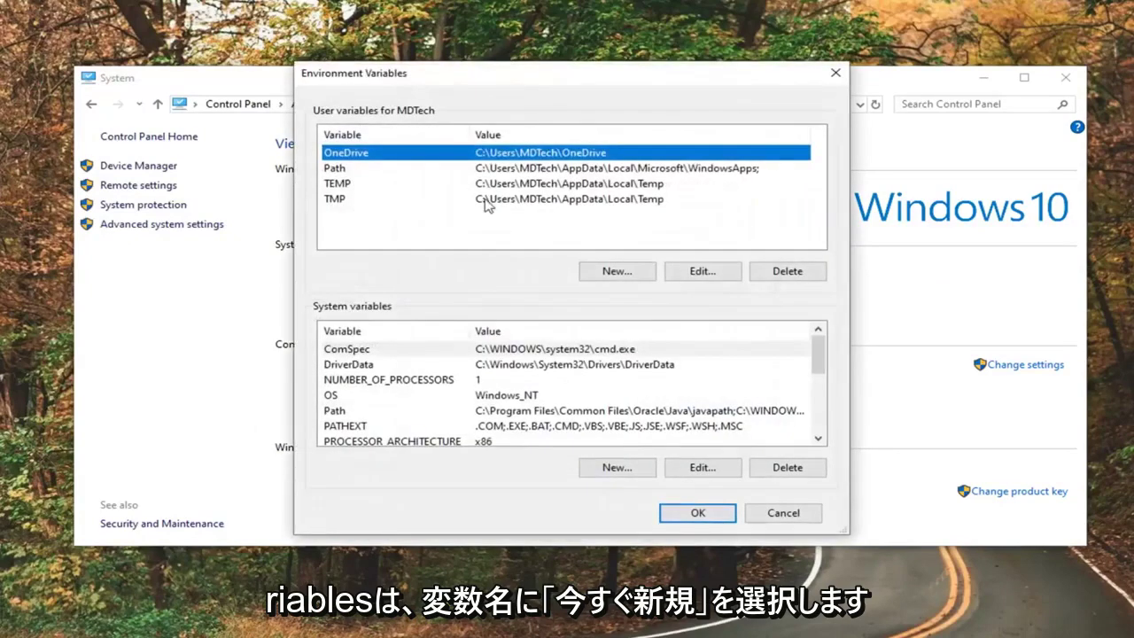
Step: Start a new user variable and name it Java
left_click(614, 277)
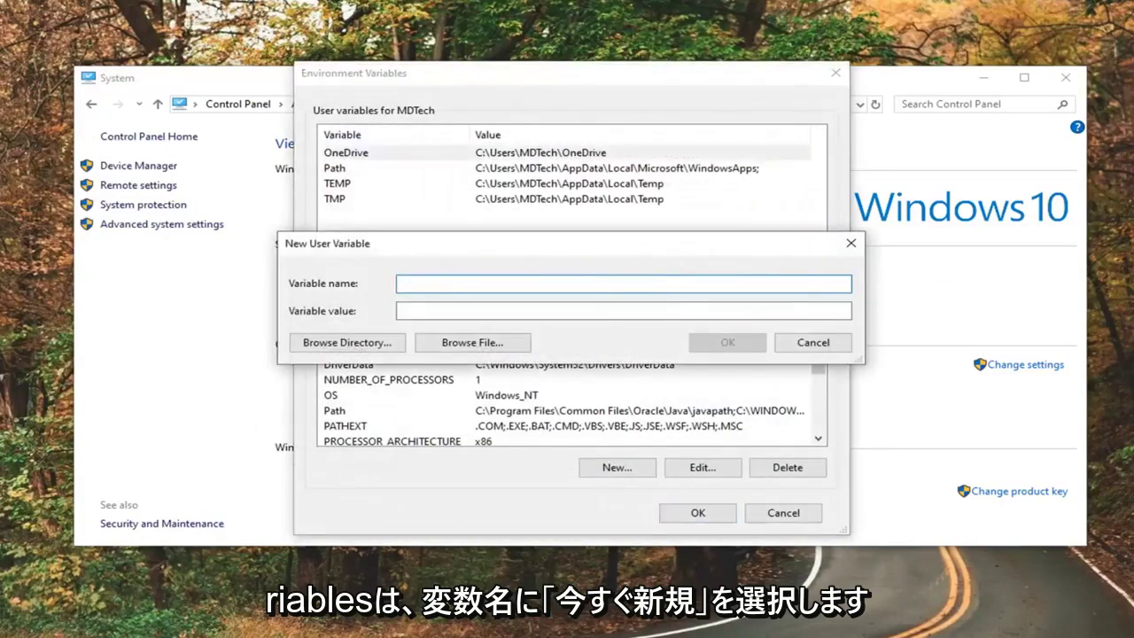
type("Java")
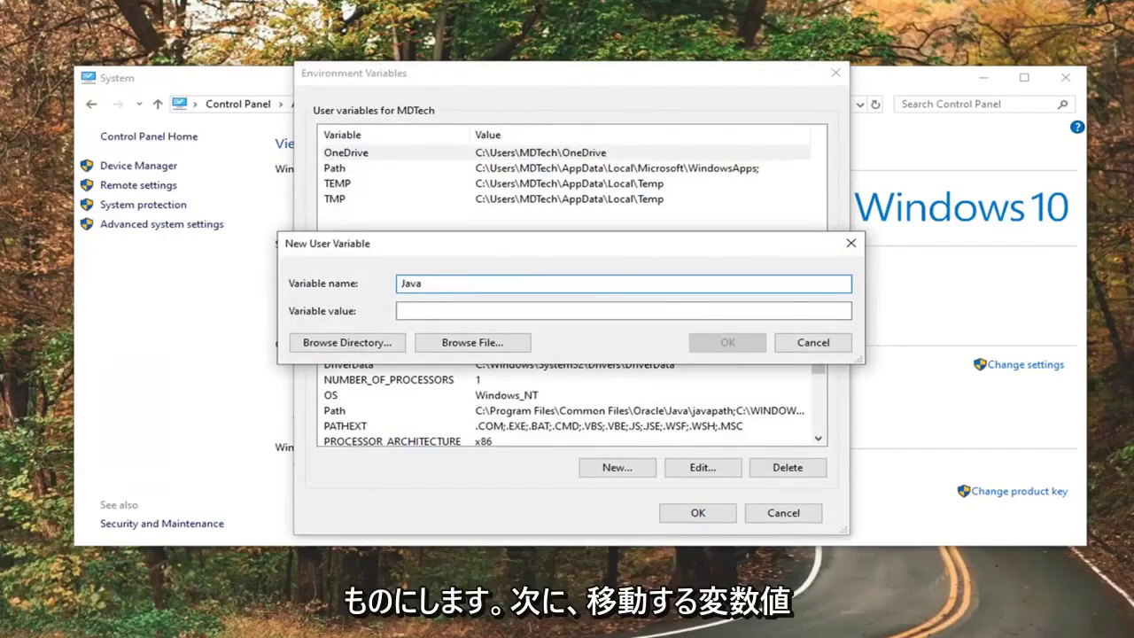
left_click(403, 311)
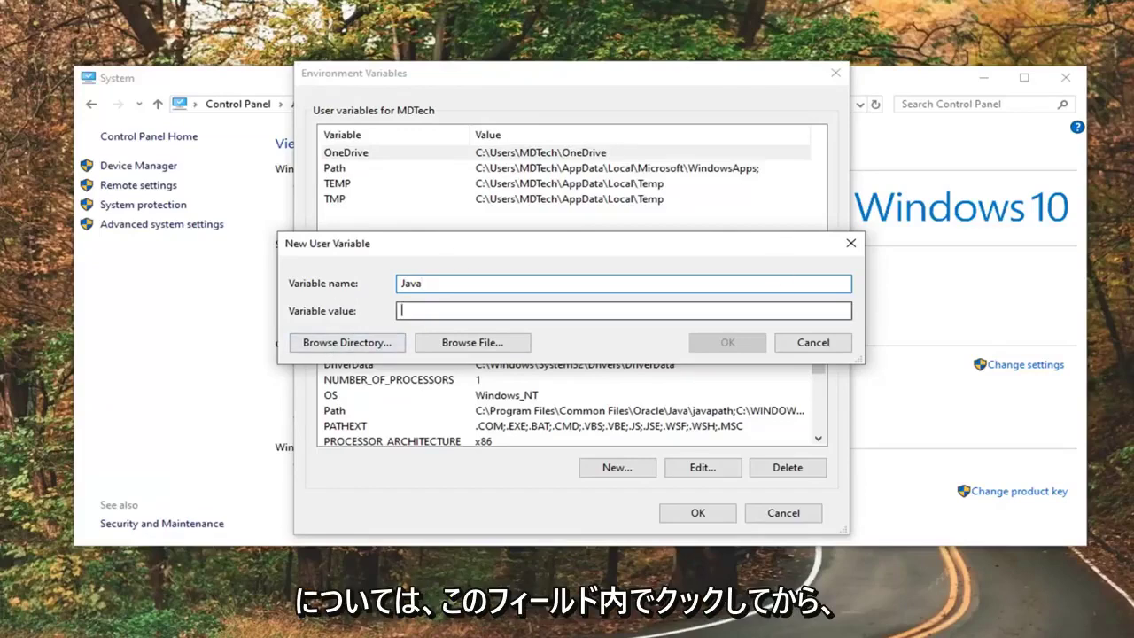
Step: Browse for the variable's value file and open the bin folder inside the Java folder on the desktop
left_click(456, 343)
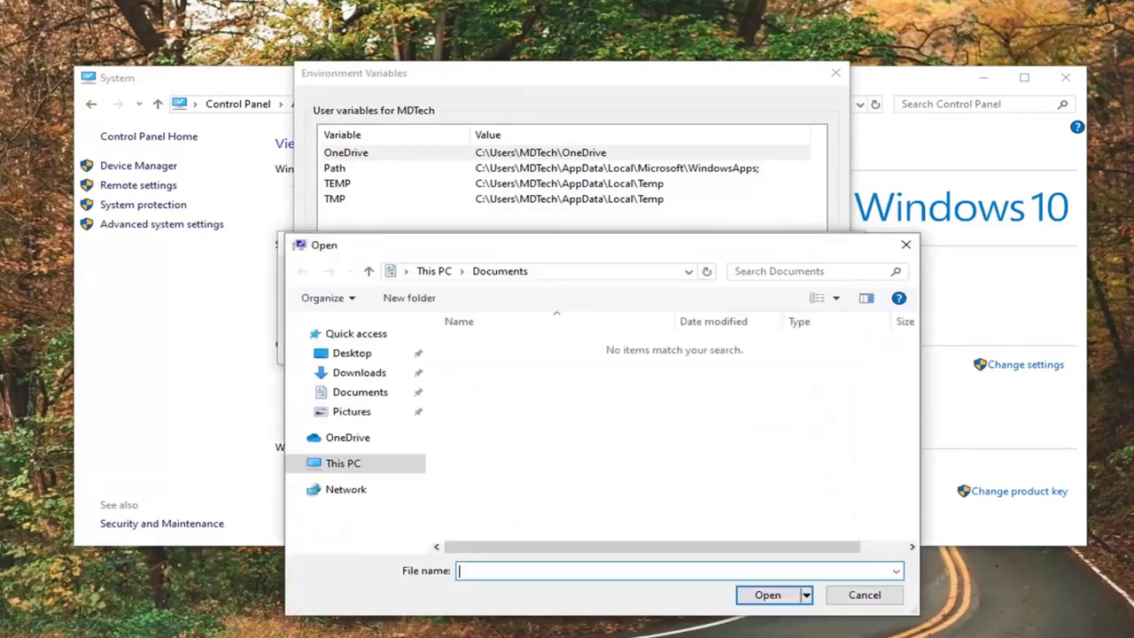
left_click(350, 355)
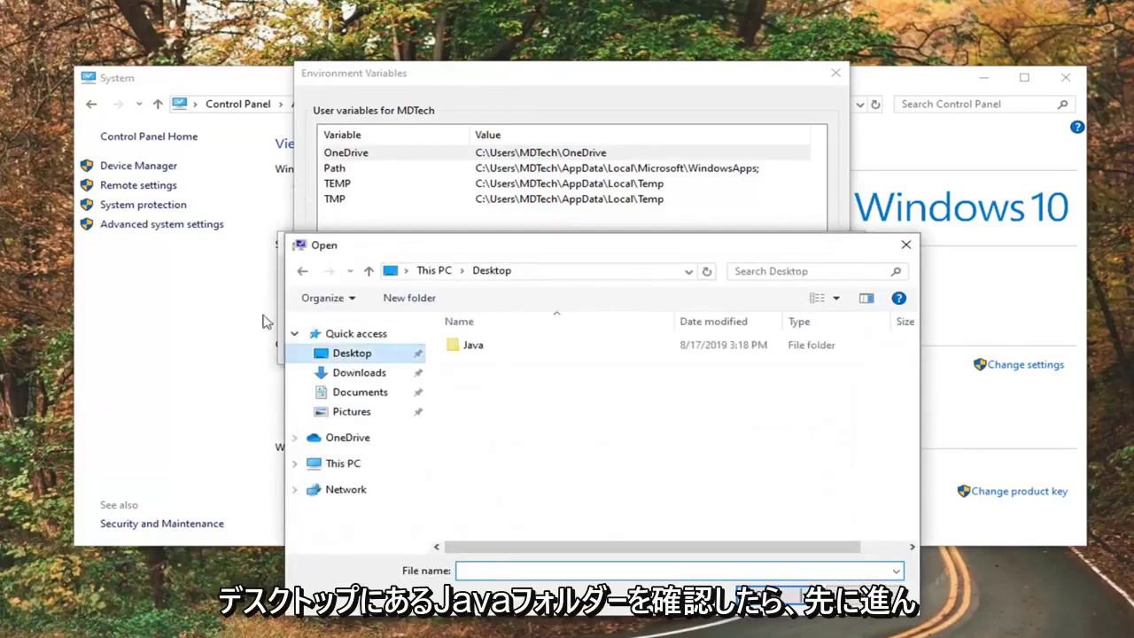
double_click(491, 348)
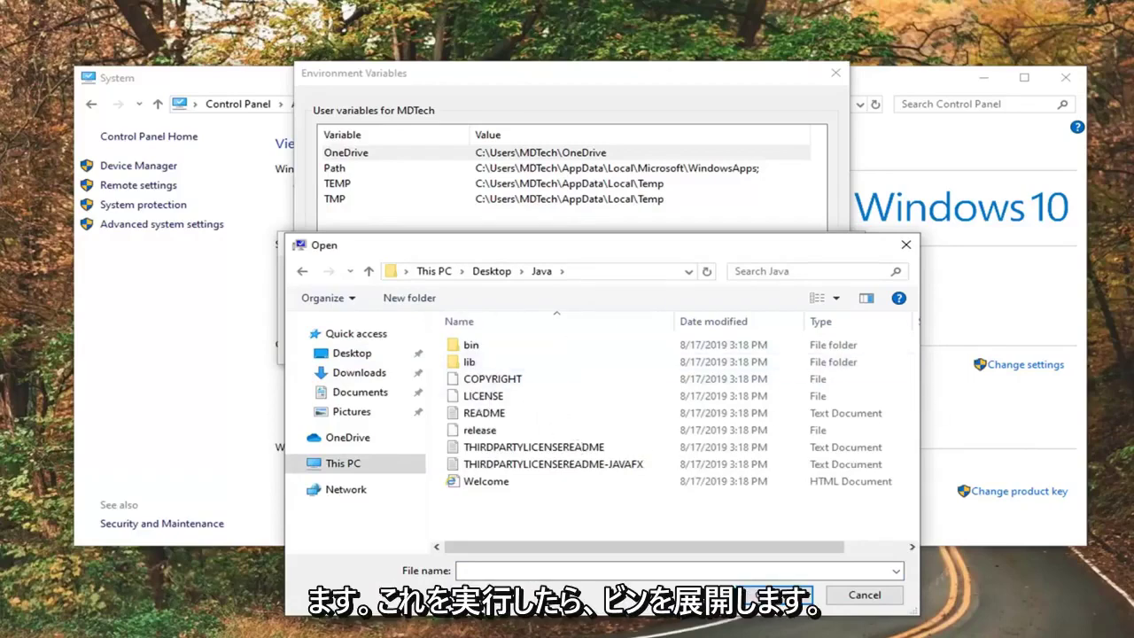
left_click(479, 350)
double_click(499, 351)
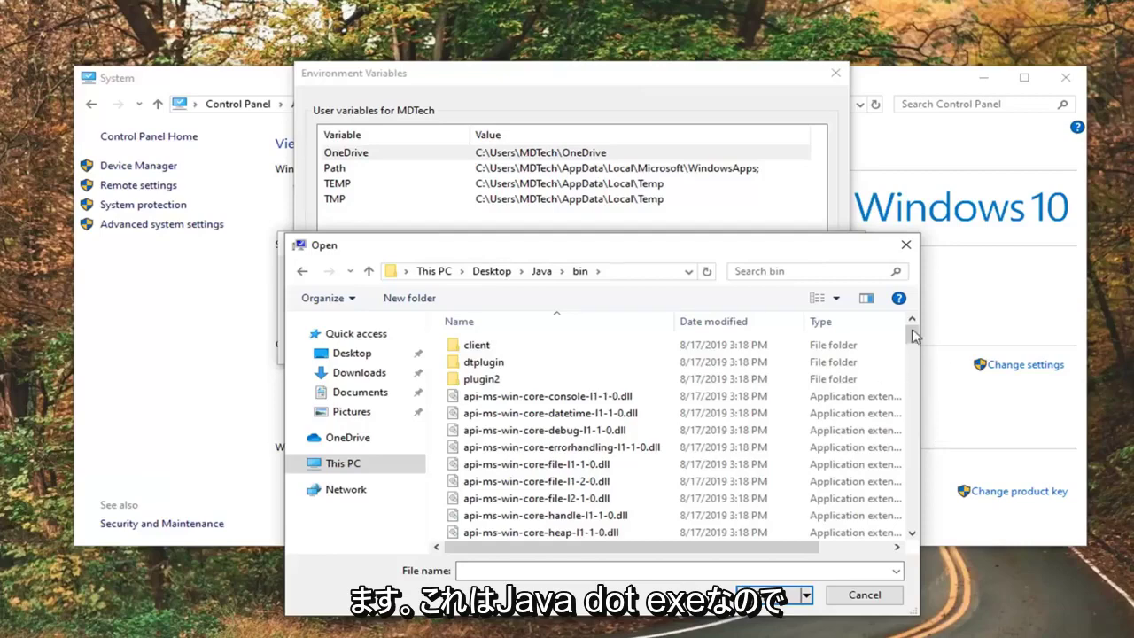
Step: Find the java application in the bin folder and use it as the variable's value
left_click_drag(911, 336, 913, 434)
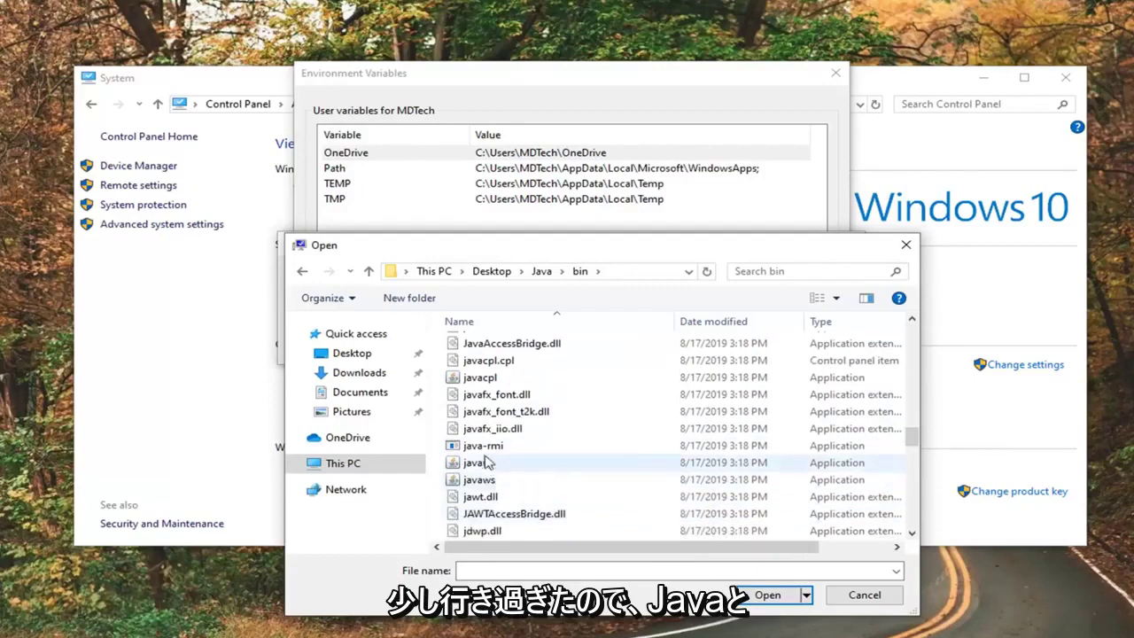
scroll(502, 430, "down", 1)
scroll(501, 432, "down", 1)
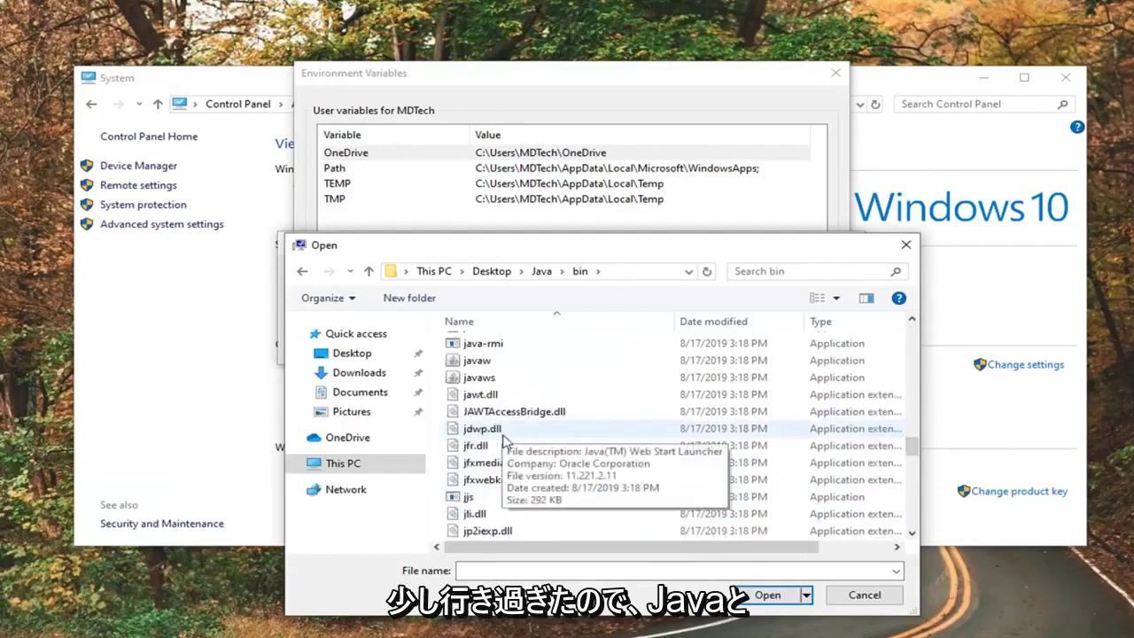
scroll(505, 443, "up", 3)
scroll(483, 390, "up", 1)
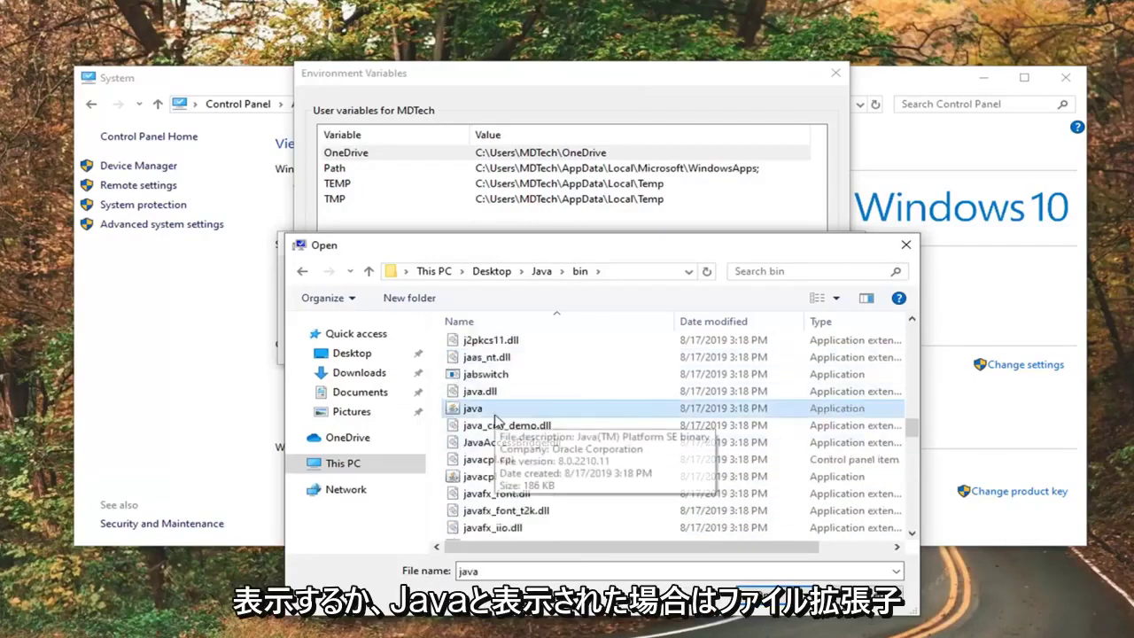
left_click(788, 413)
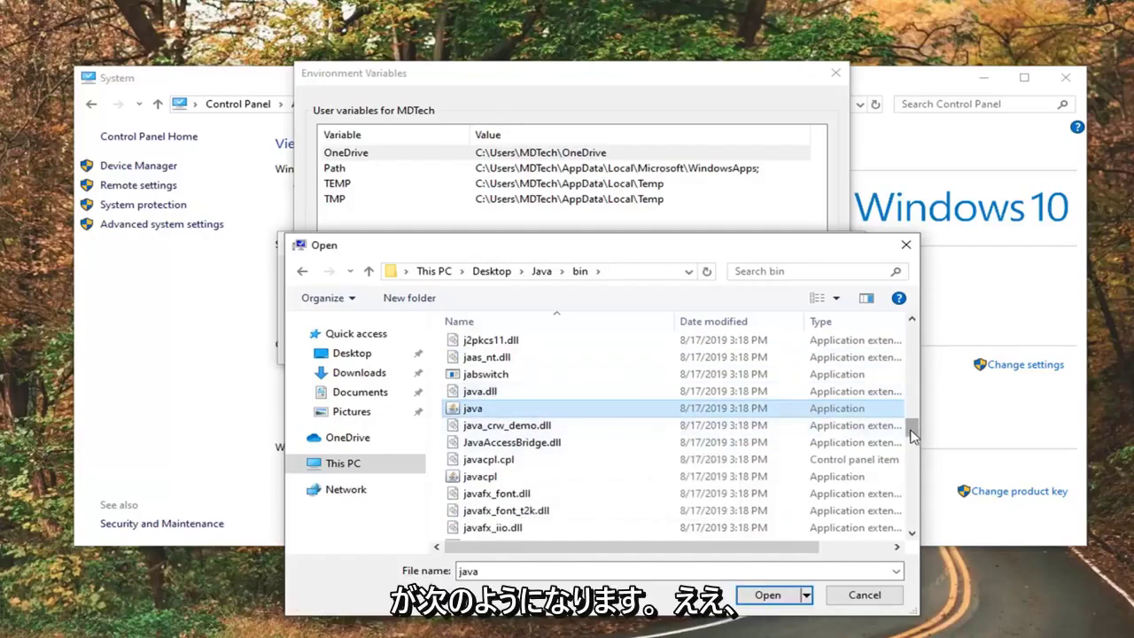
mouse_move(912, 434)
left_mouse_down()
mouse_move(911, 323)
mouse_move(910, 534)
mouse_move(910, 431)
left_mouse_up()
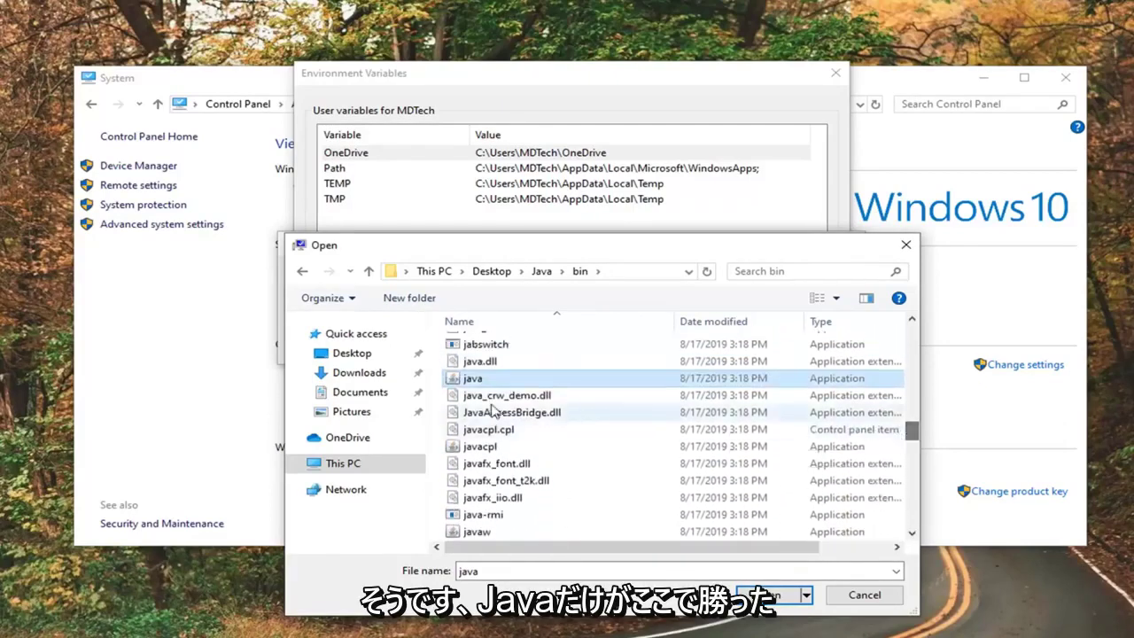
left_click(475, 380)
left_click(766, 598)
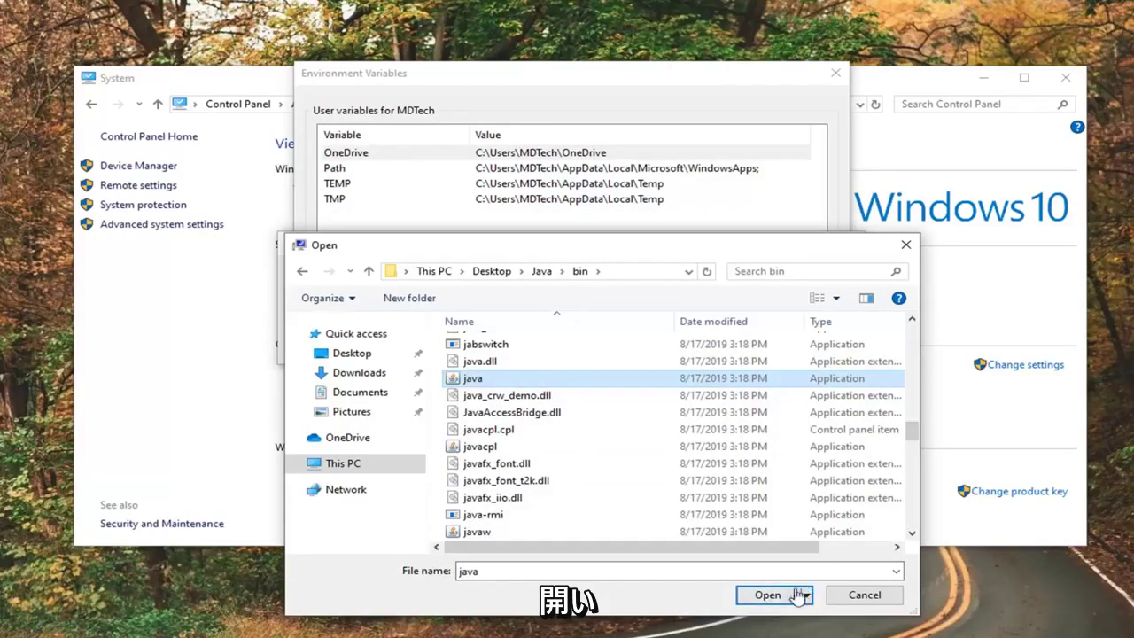
left_click(769, 598)
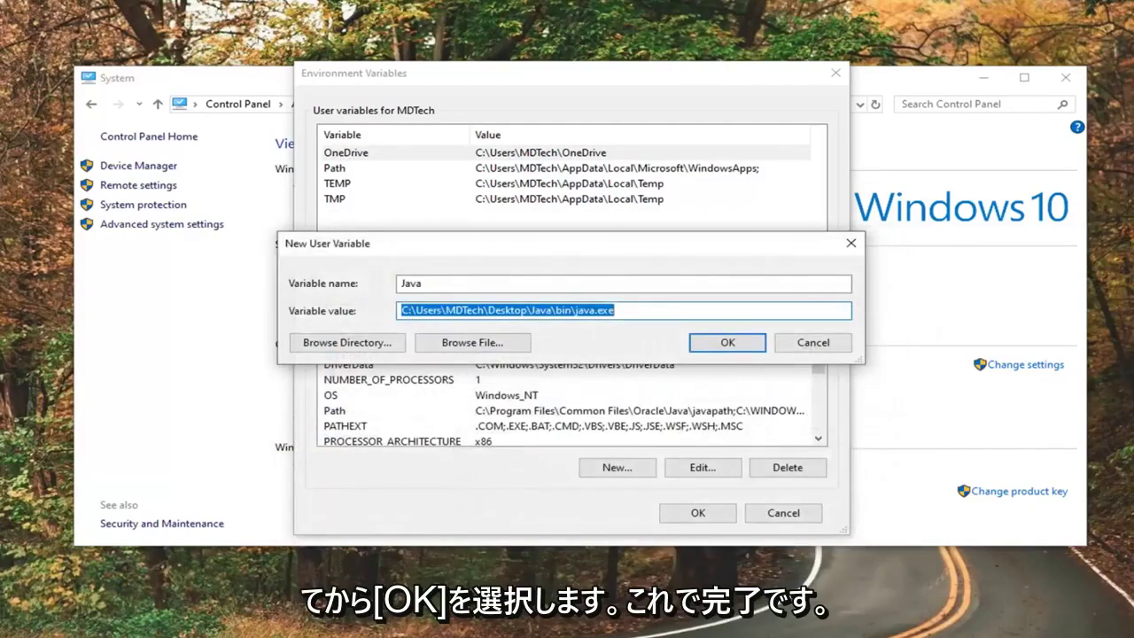
Step: Save the new Java user variable, accept the environment variables and system properties, and close the System window
left_click(727, 344)
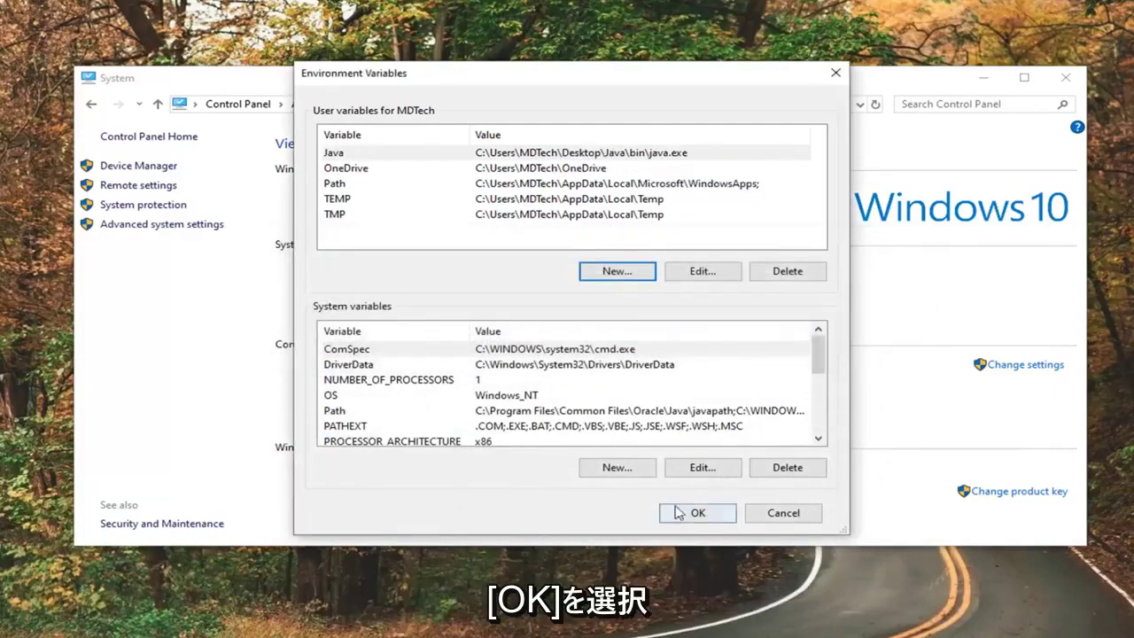
left_click(696, 513)
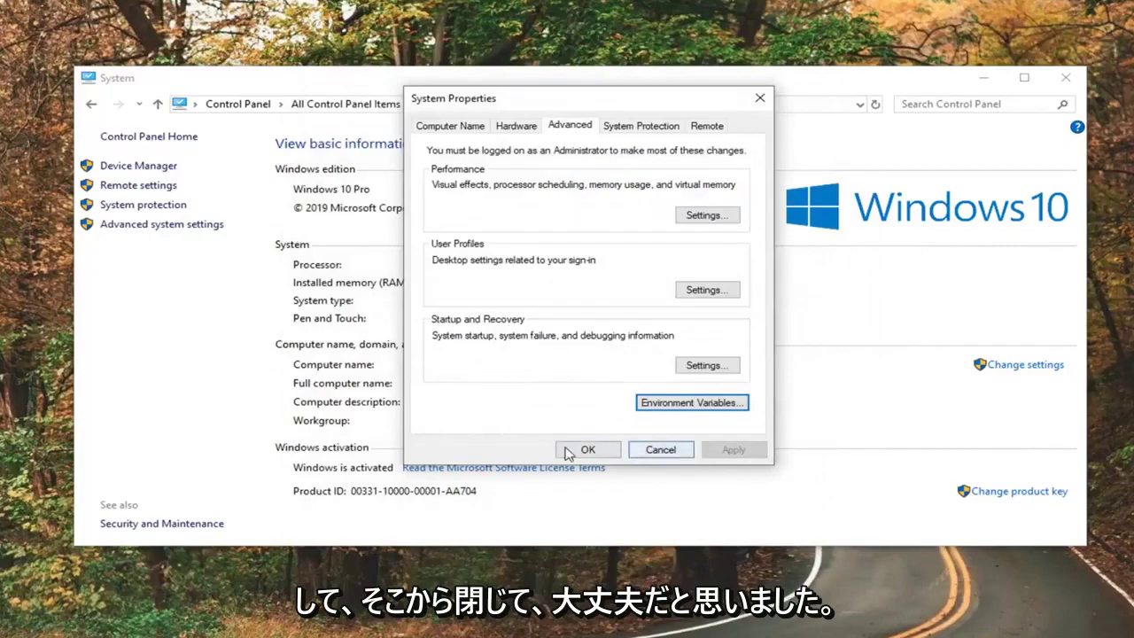
left_click(587, 448)
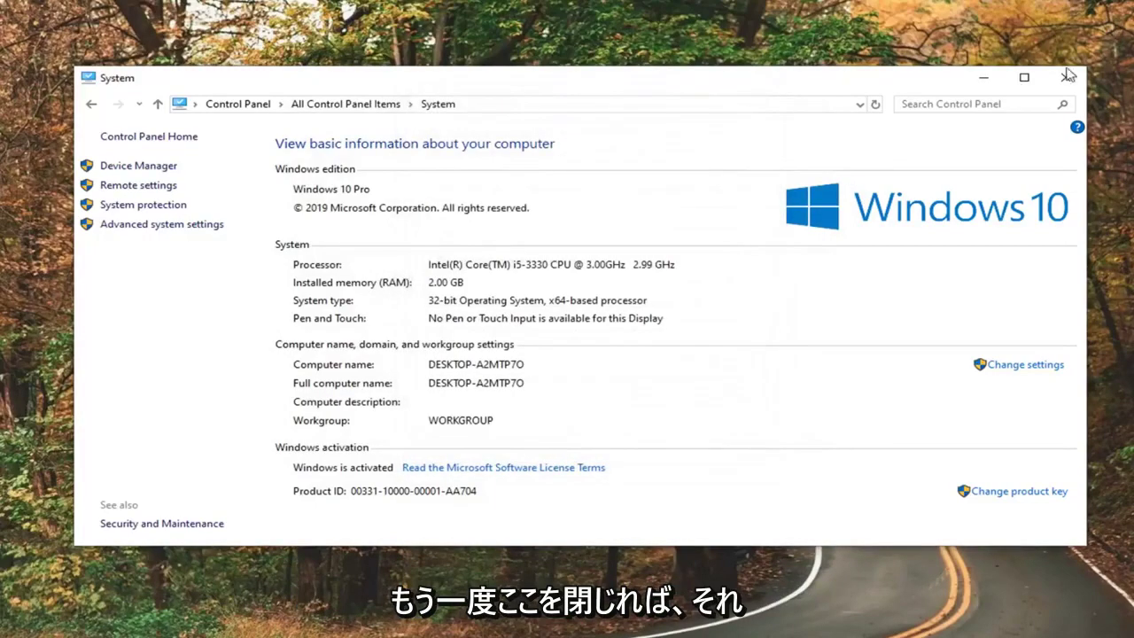
left_click(1066, 77)
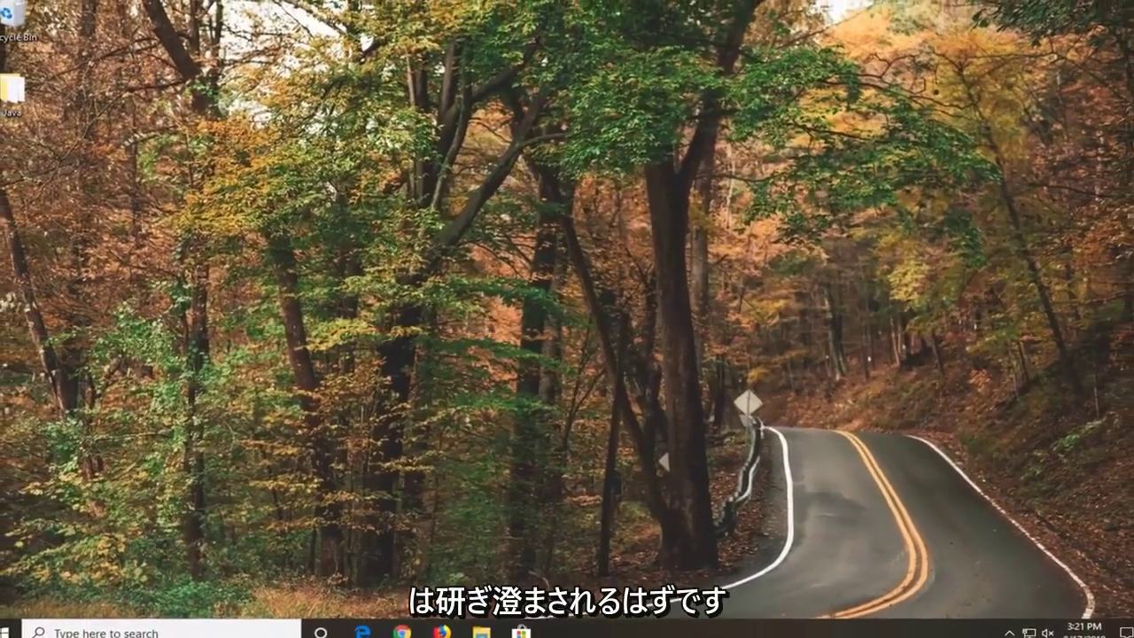